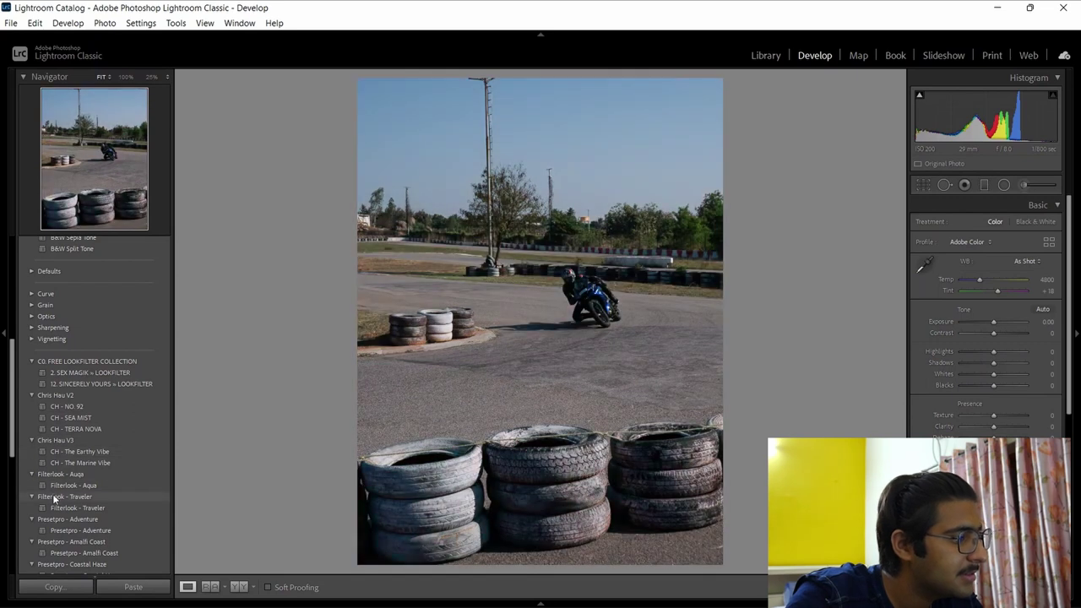
- Apply the Presetpro - Vintage City preset to the racetrack photo with the tires in the foreground
scroll(52, 502, down, 2)
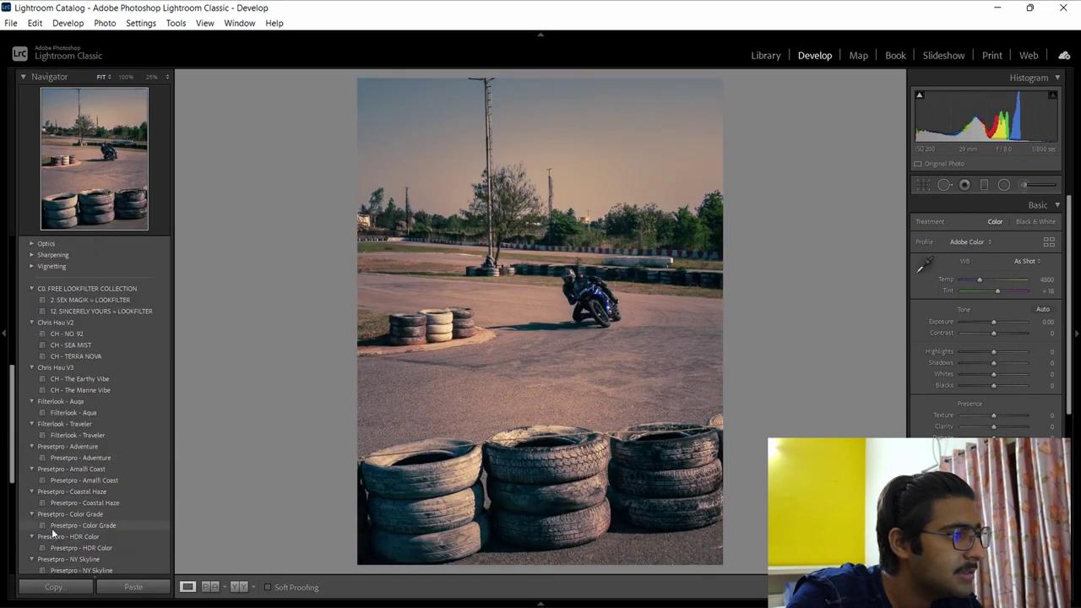
scroll(52, 527, down, 2)
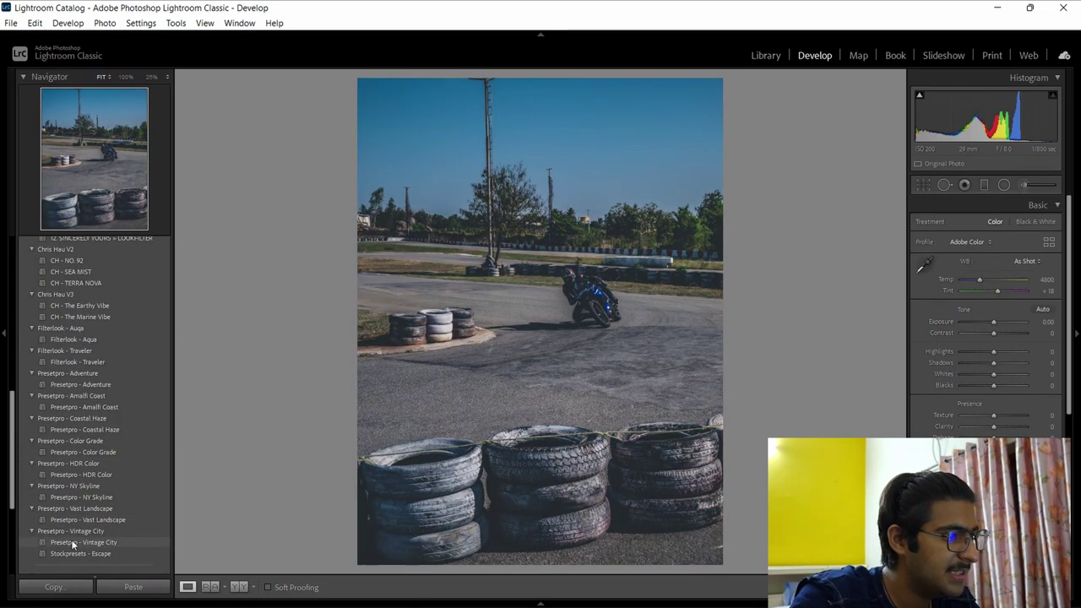
click(73, 543)
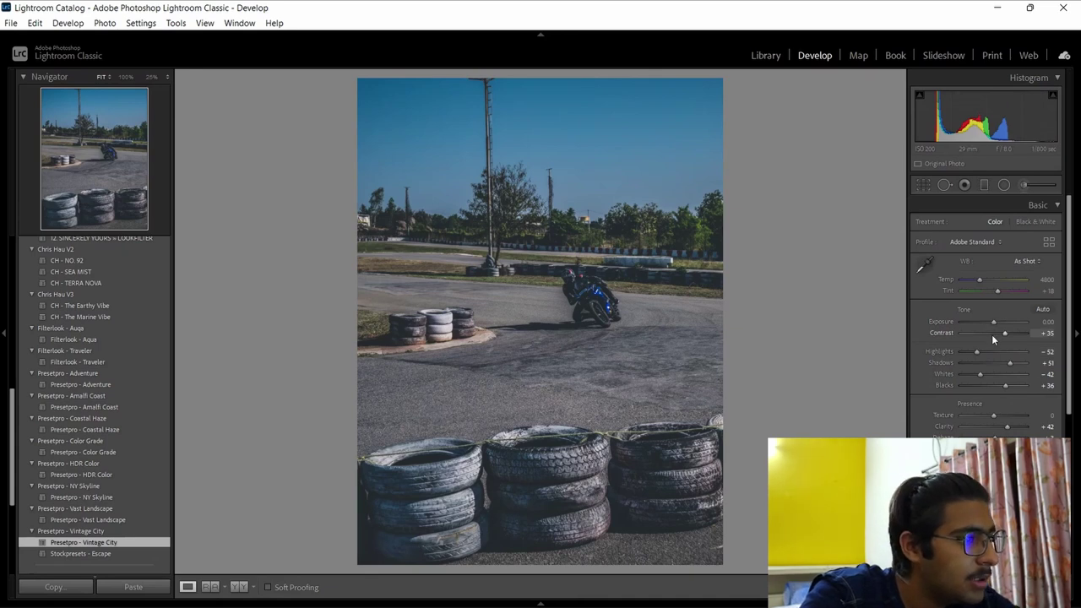
- Set the photo's contrast to +12, highlights to -60, blacks to +89, clarity to +53 and dehaze to +14
drag(1001, 333, 975, 353)
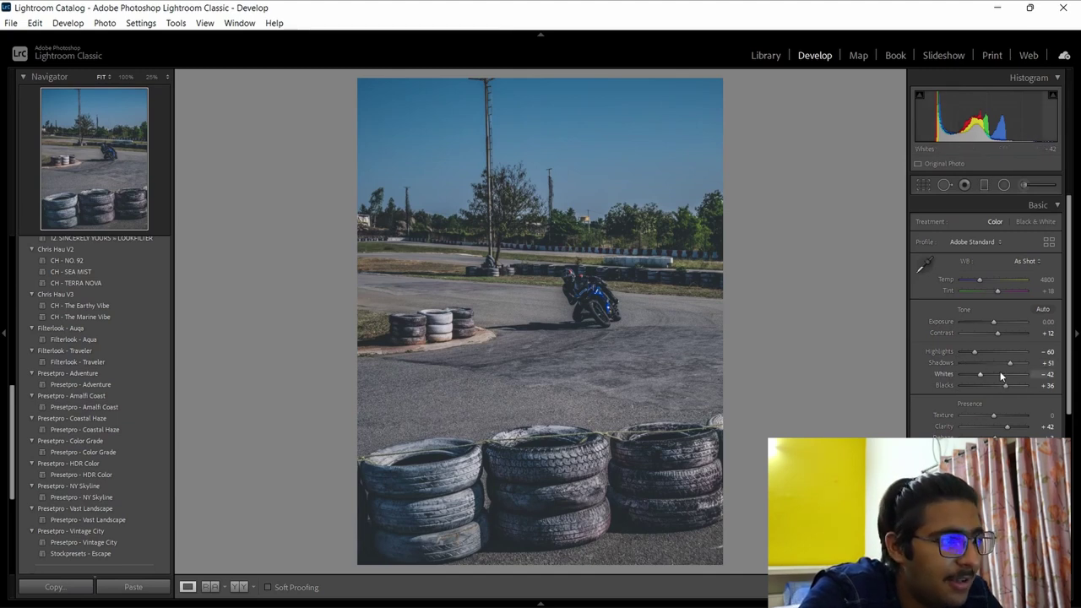
drag(1004, 386, 1023, 387)
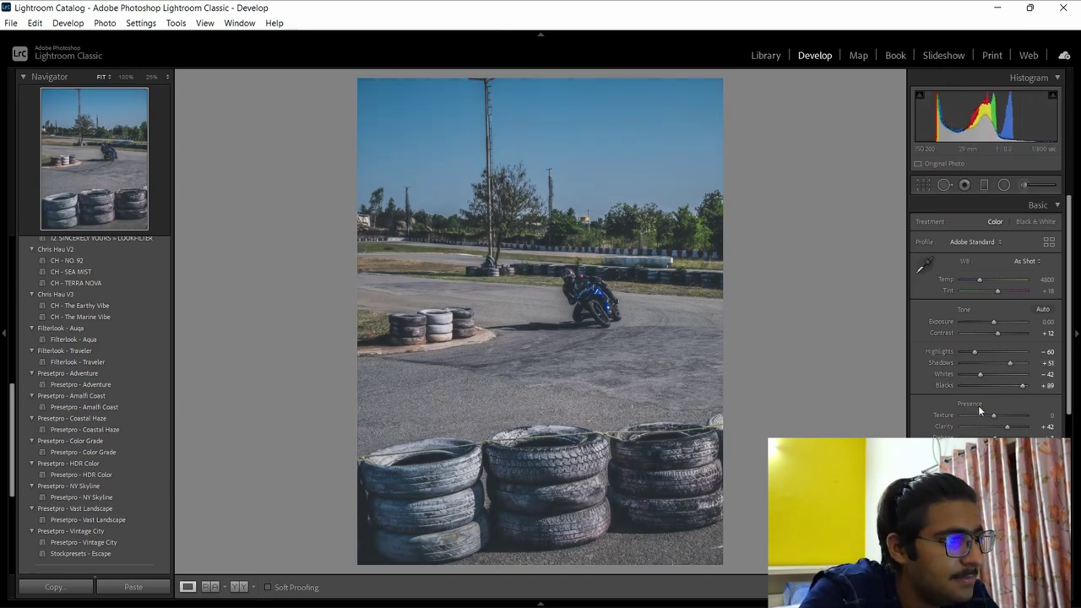
drag(1006, 425, 998, 438)
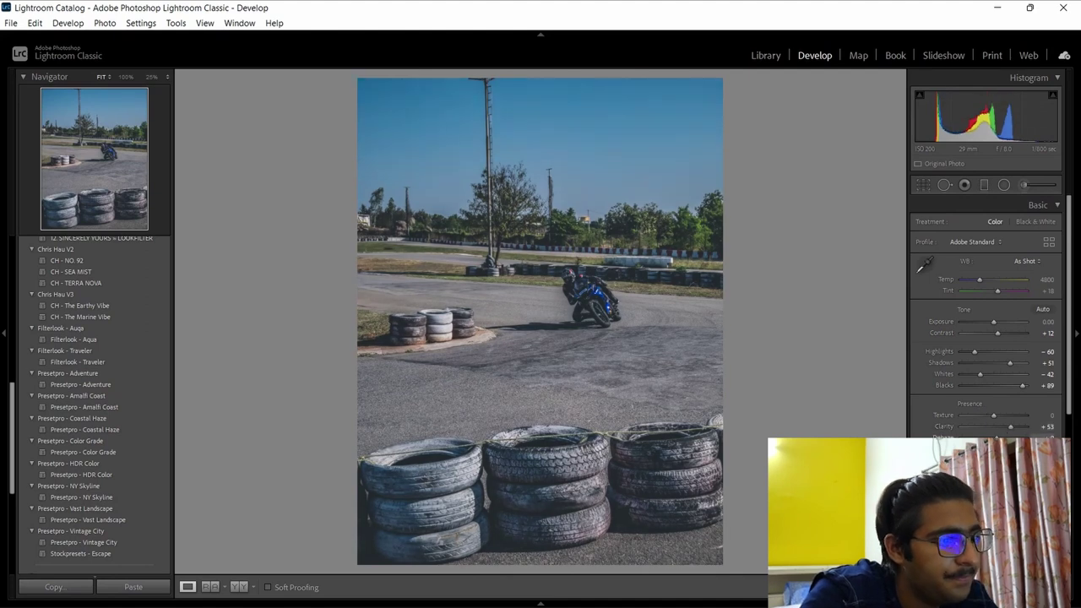
scroll(998, 440, down, 1)
scroll(986, 338, down, 5)
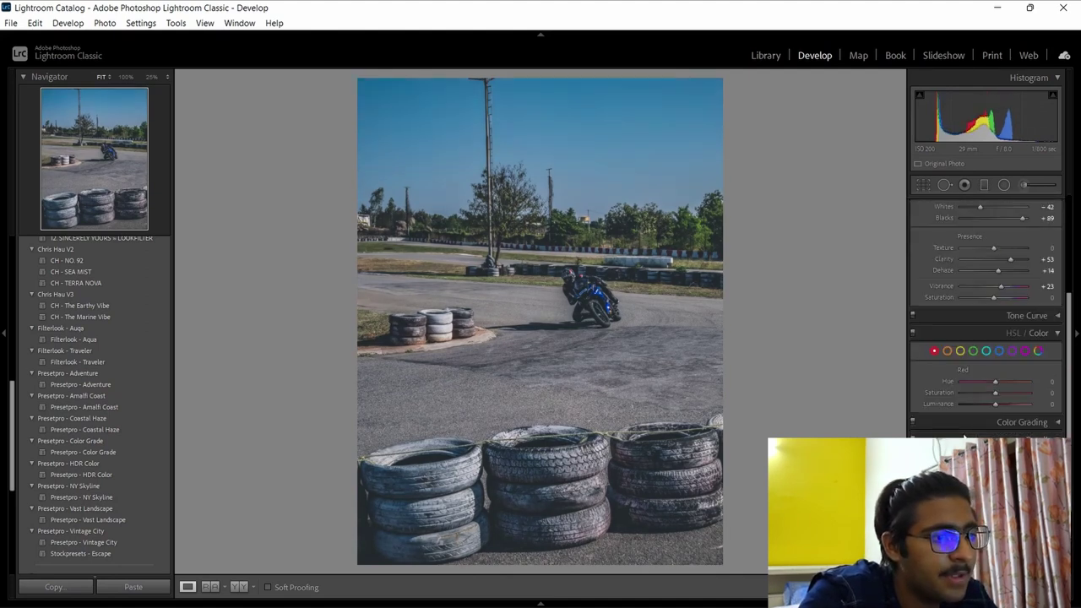
scroll(986, 338, down, 3)
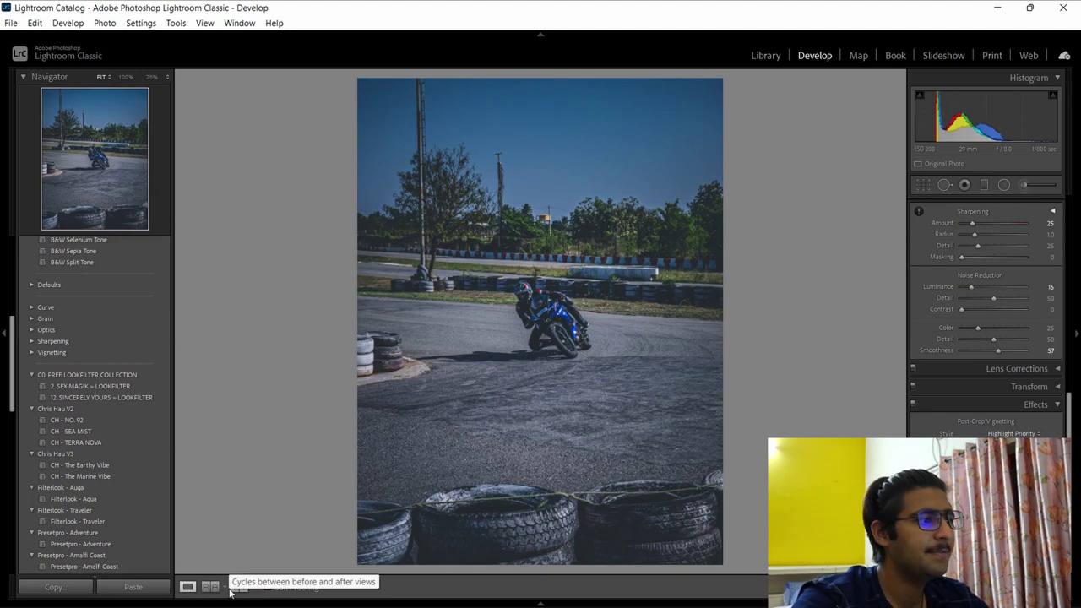
- Compare the edited photo before and after, and open the white motorcycle photo P1010295.RW2 from the library for developing
click(230, 591)
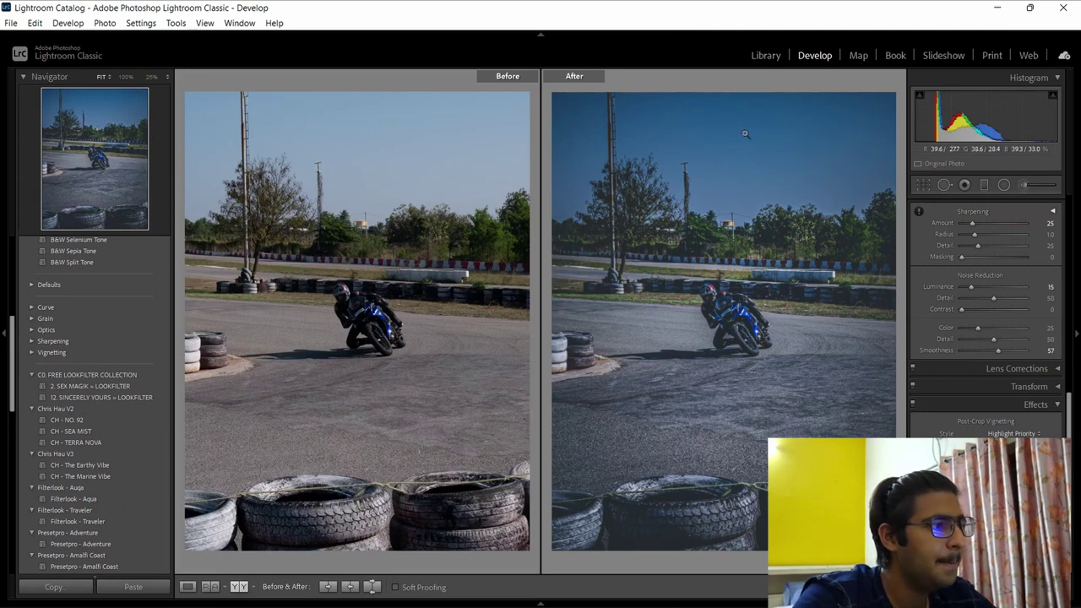
click(754, 57)
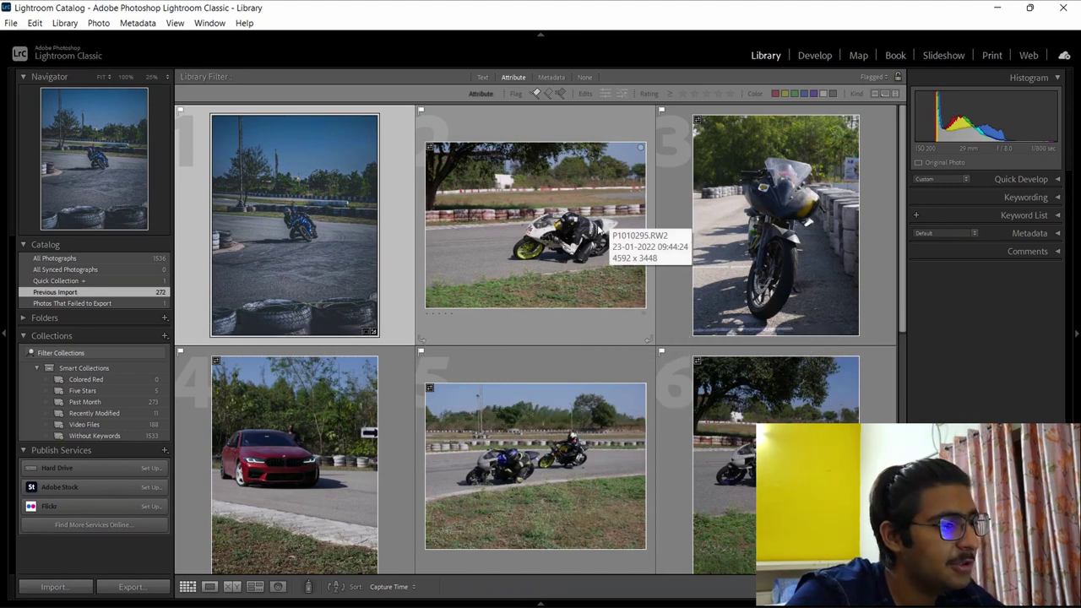
click(601, 228)
click(814, 55)
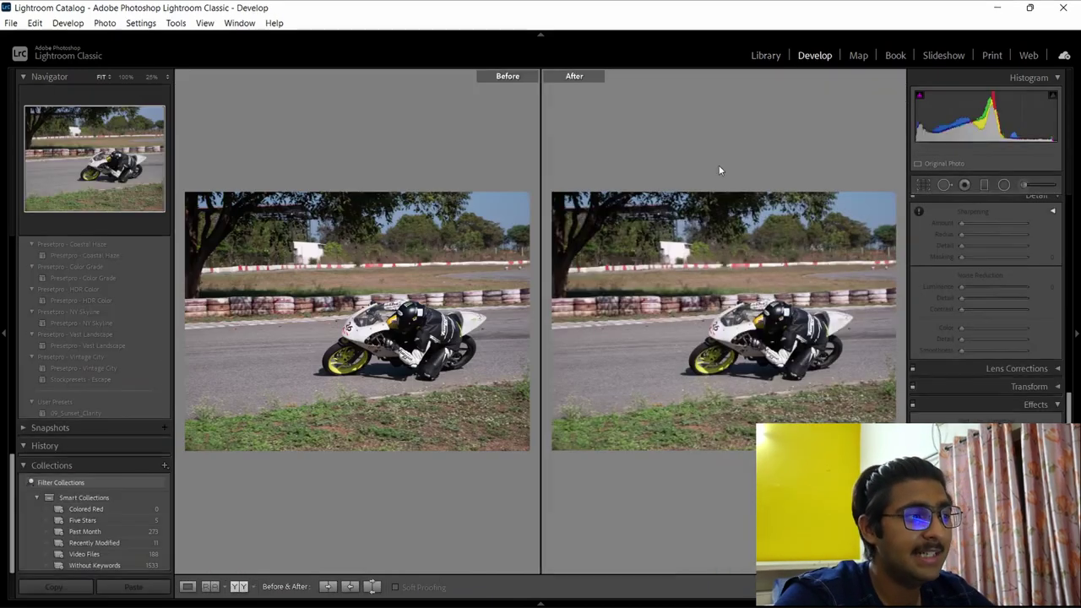
- Show the white motorcycle photo alone, fitted to the view, and apply the Presetpro - Vintage City preset to it
click(187, 588)
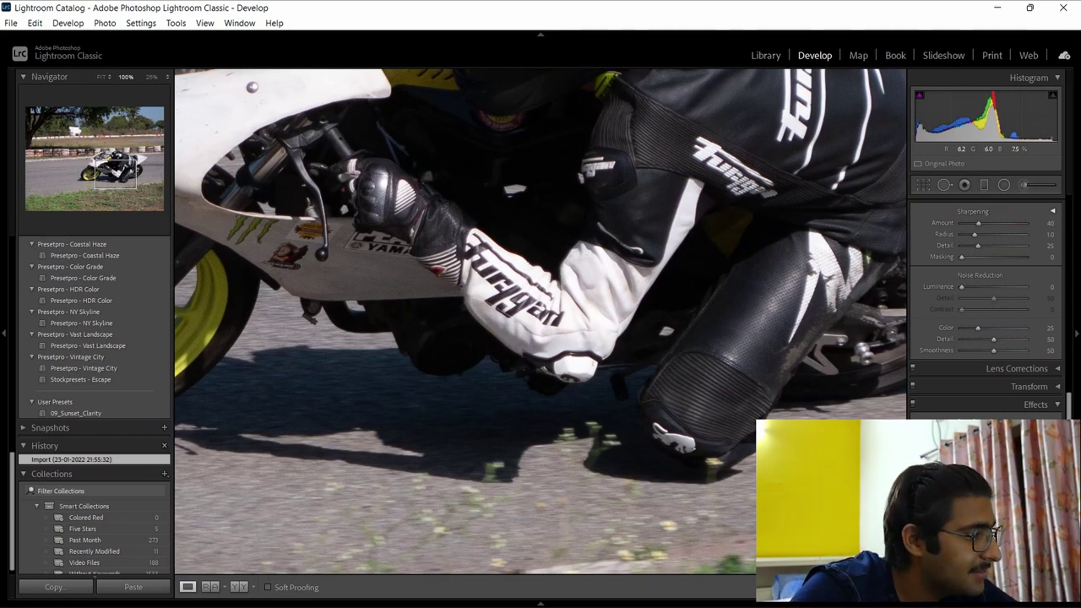
click(741, 431)
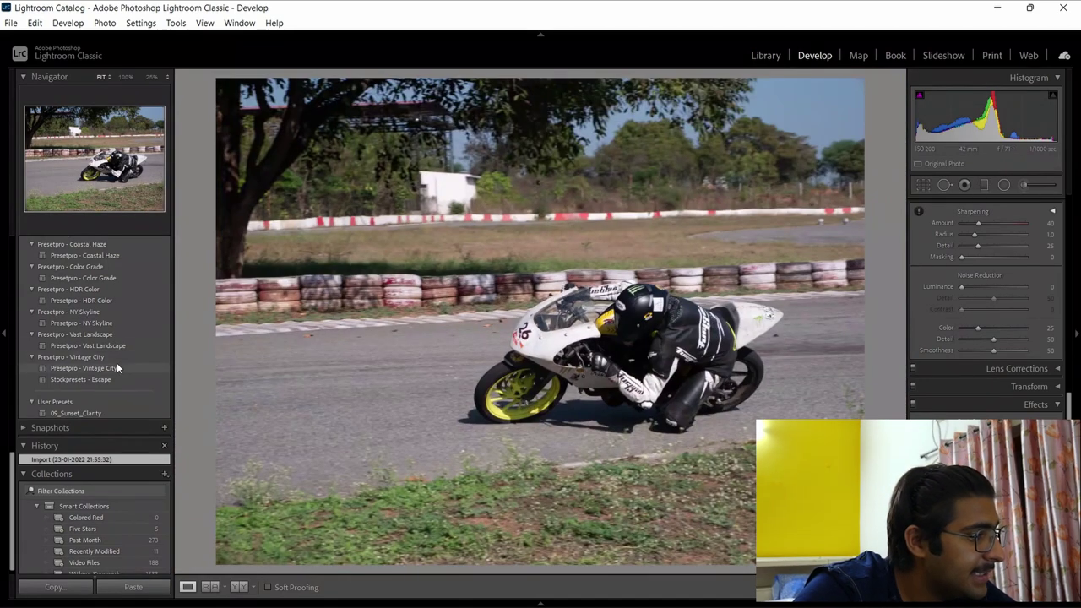
click(116, 368)
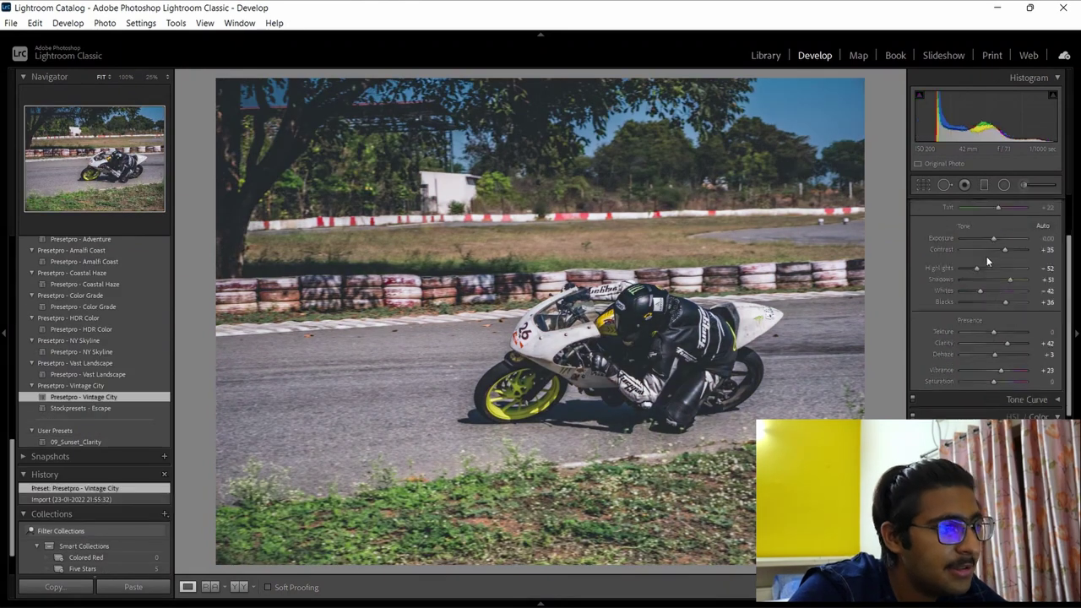
- Set contrast to +21, highlights to -53, shadows to +82, blacks to +9 and texture to +14, and adjust the dehaze amount
scroll(986, 257, up, 2)
drag(1005, 333, 997, 336)
drag(996, 335, 976, 353)
drag(1009, 363, 996, 386)
drag(994, 438, 999, 415)
- Raise the blue hue to +27, slightly lower the blue luminance and saturation, and darken the edges with a post-crop vignette
scroll(997, 406, down, 3)
drag(995, 352, 1004, 352)
drag(995, 374, 991, 374)
drag(994, 363, 991, 362)
scroll(992, 363, down, 4)
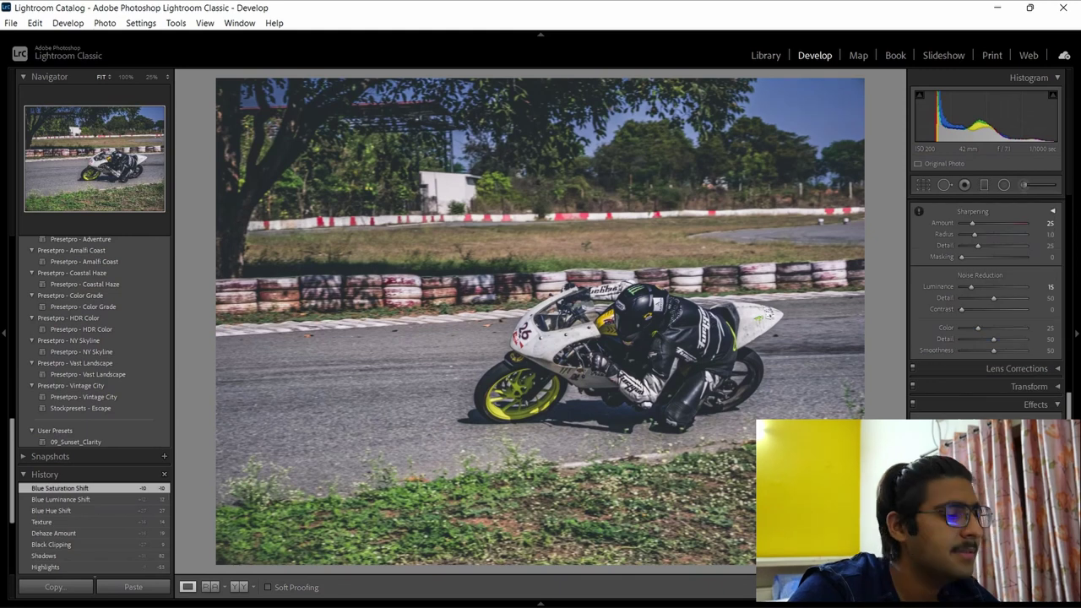
drag(994, 449, 980, 449)
- Crop the photo tighter around the rider and white motorcycle, keeping the original aspect ratio
click(923, 185)
drag(228, 71, 314, 152)
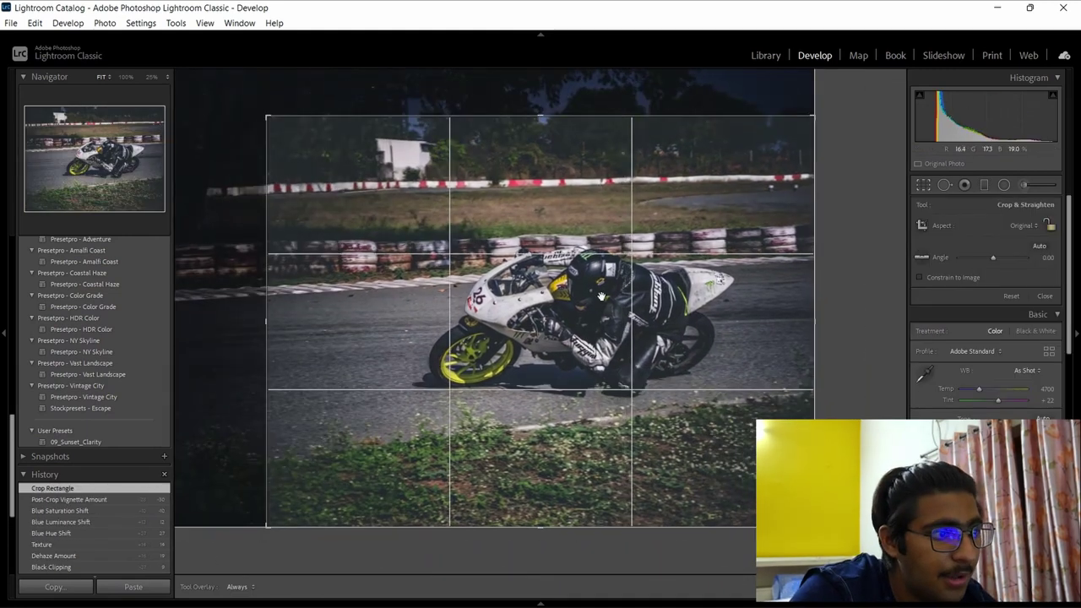
click(924, 184)
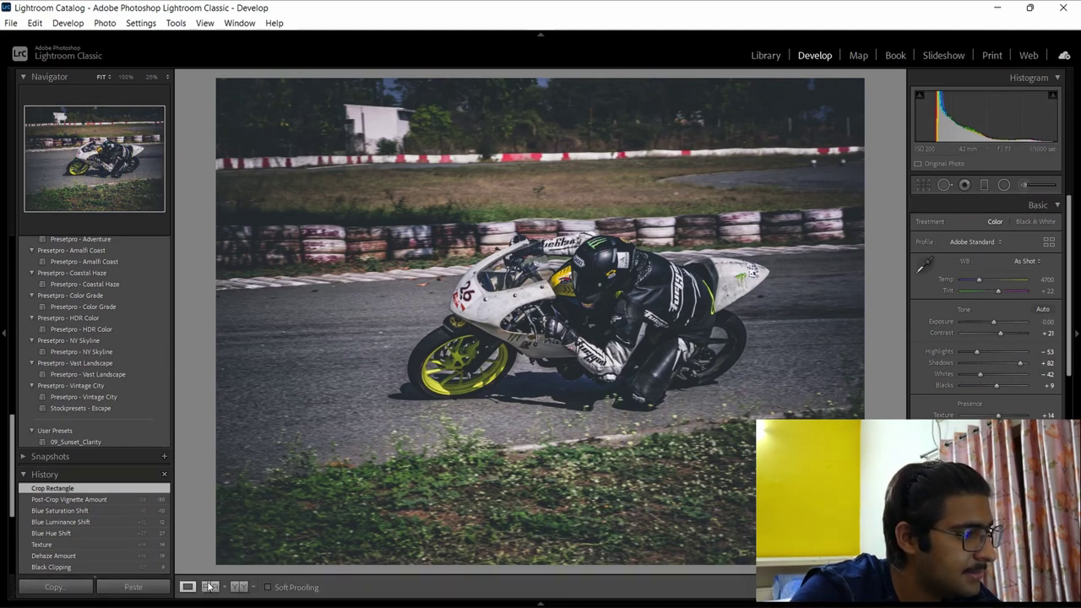
- Compare the cropped motorcycle photo side by side in its before and after versions
click(210, 586)
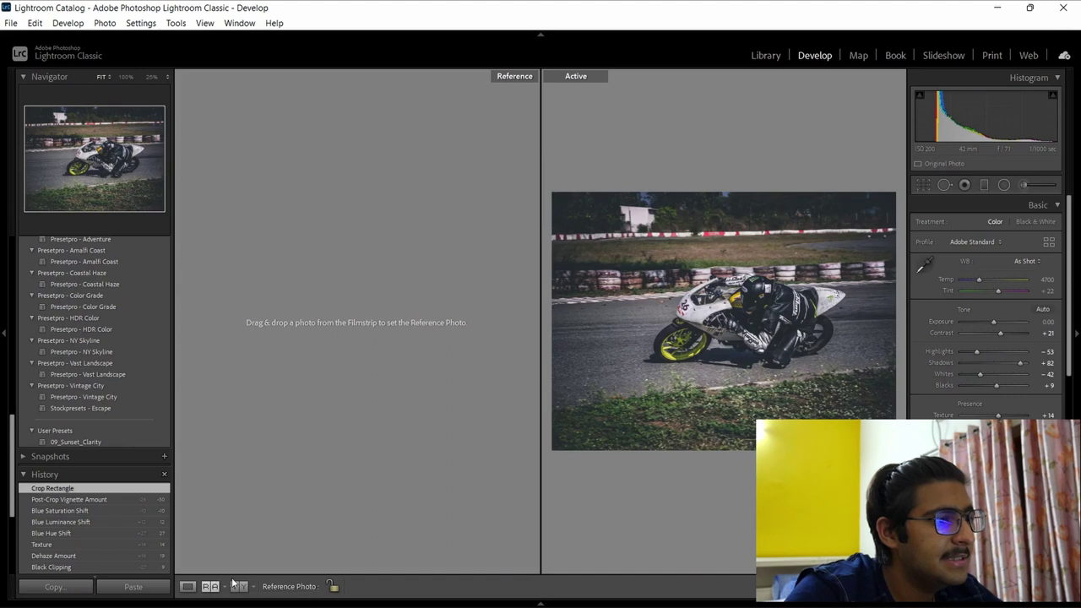
click(187, 586)
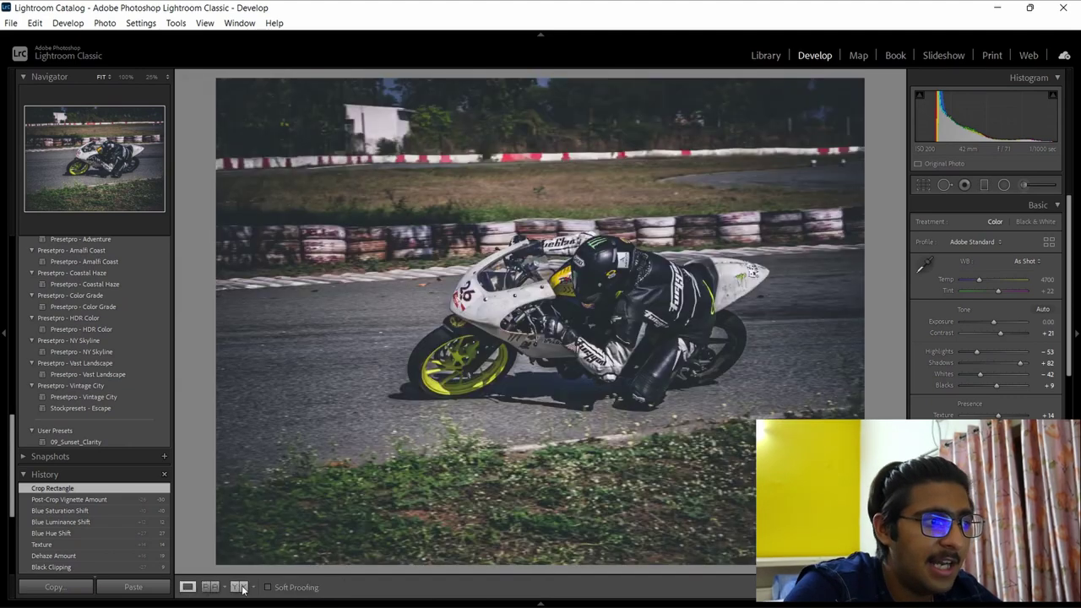
click(238, 586)
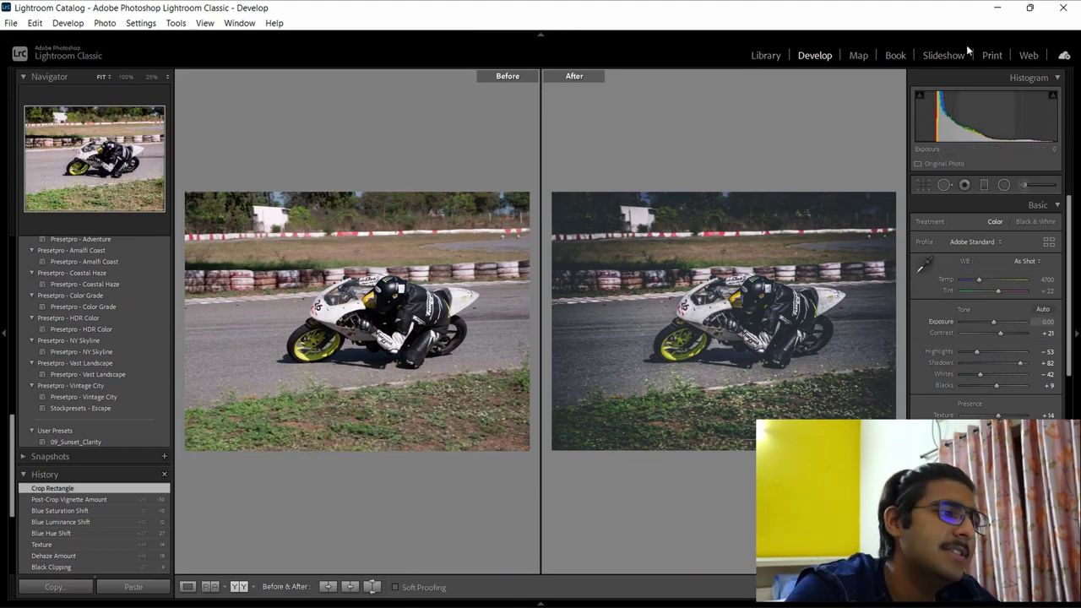
- Open the parked dark motorcycle photo from the library in single-photo view and apply the Presetpro - Vintage City preset
click(767, 56)
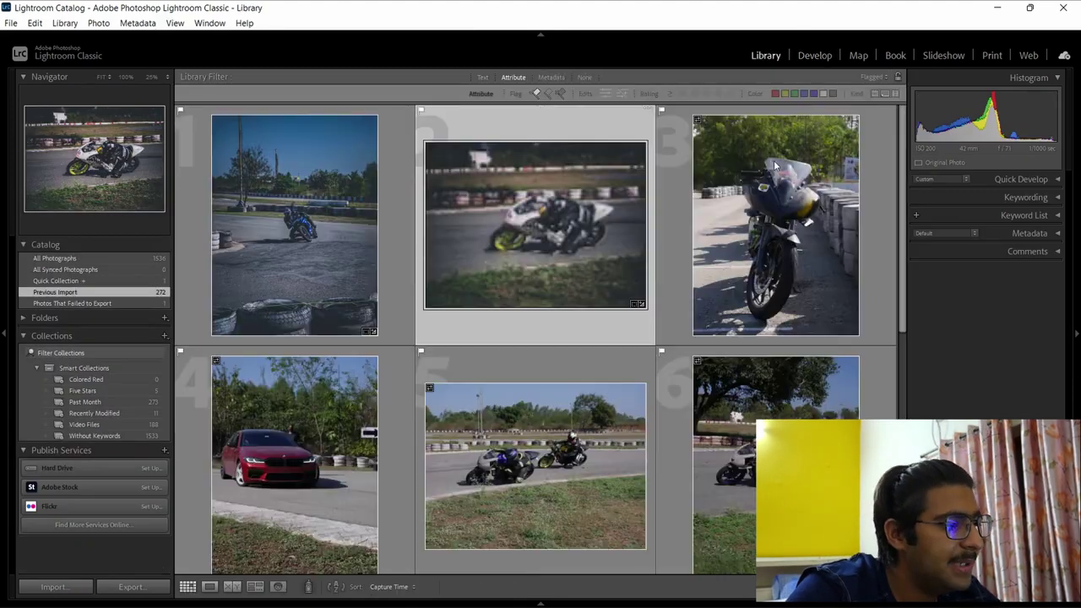
click(815, 169)
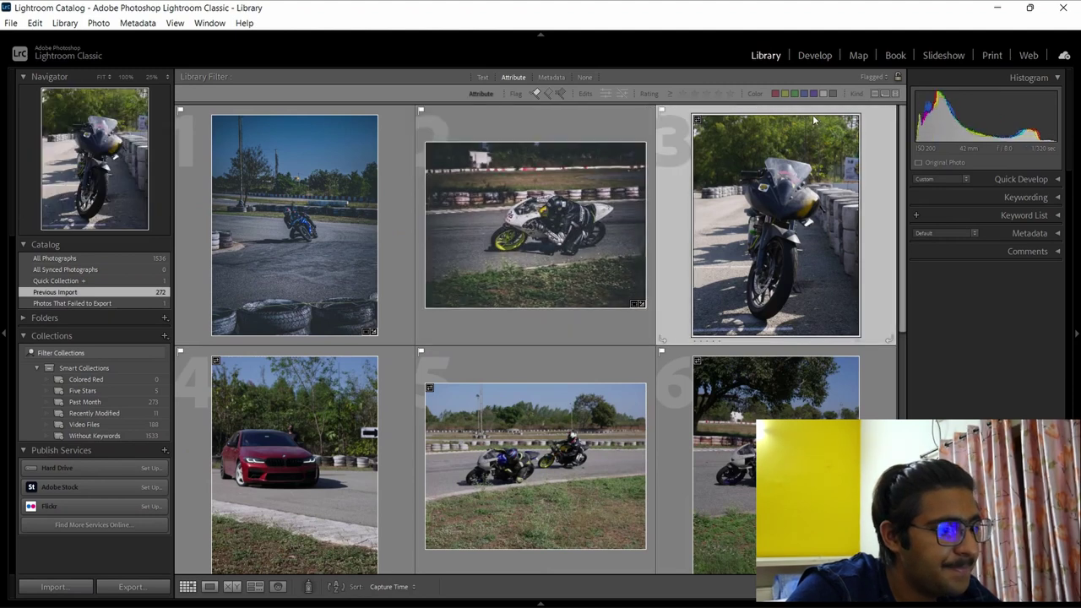
click(809, 56)
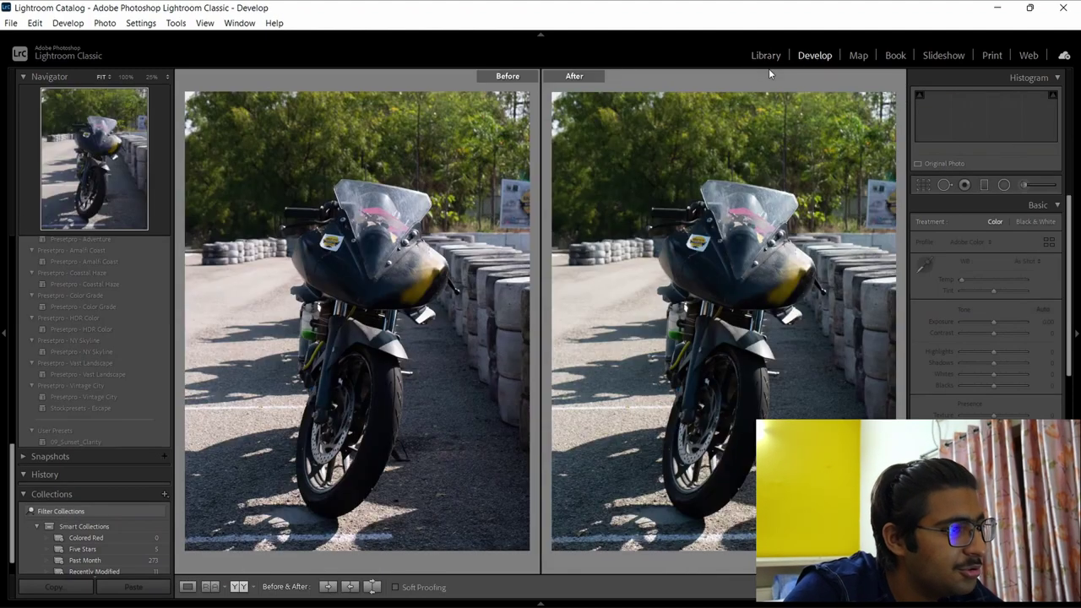
click(188, 586)
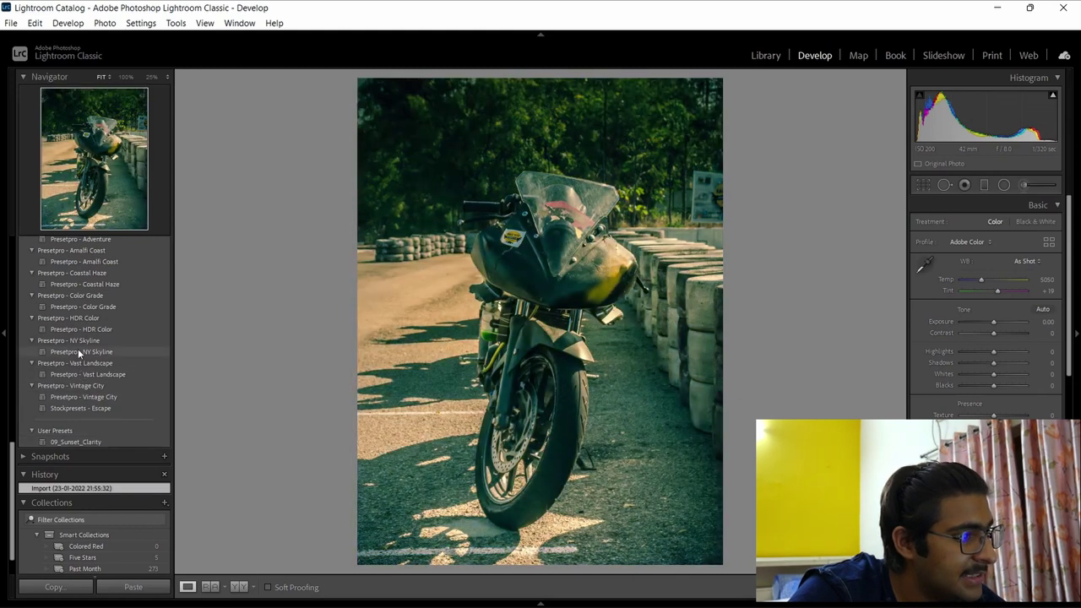
scroll(79, 351, up, 2)
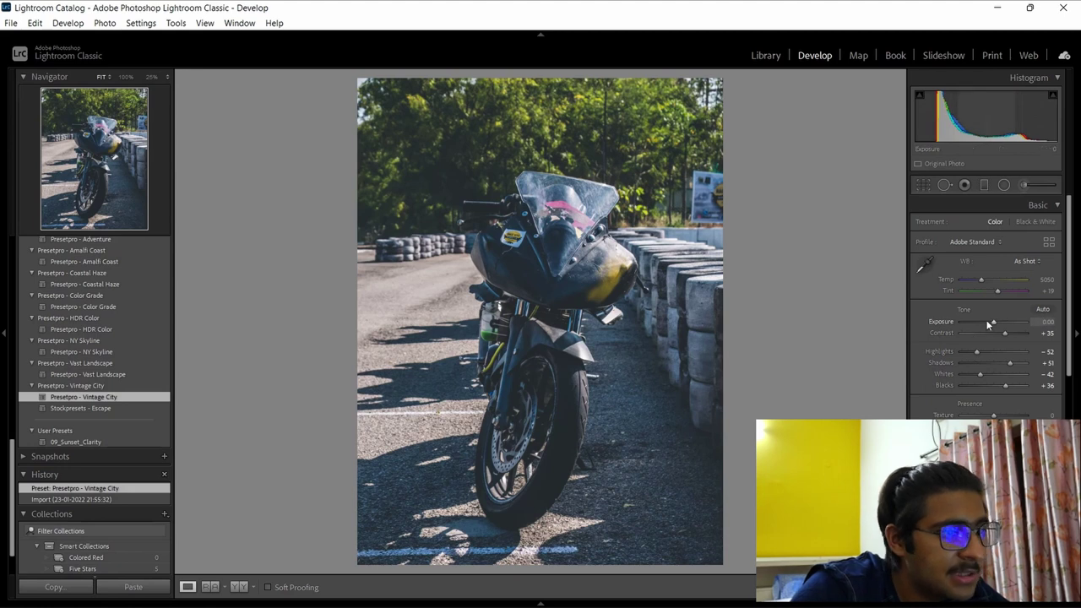
- Darken the parked motorcycle photo by lowering its highlights and dark tones, and set the post-crop vignette amount to -44
drag(987, 326, 957, 351)
drag(1010, 364, 990, 379)
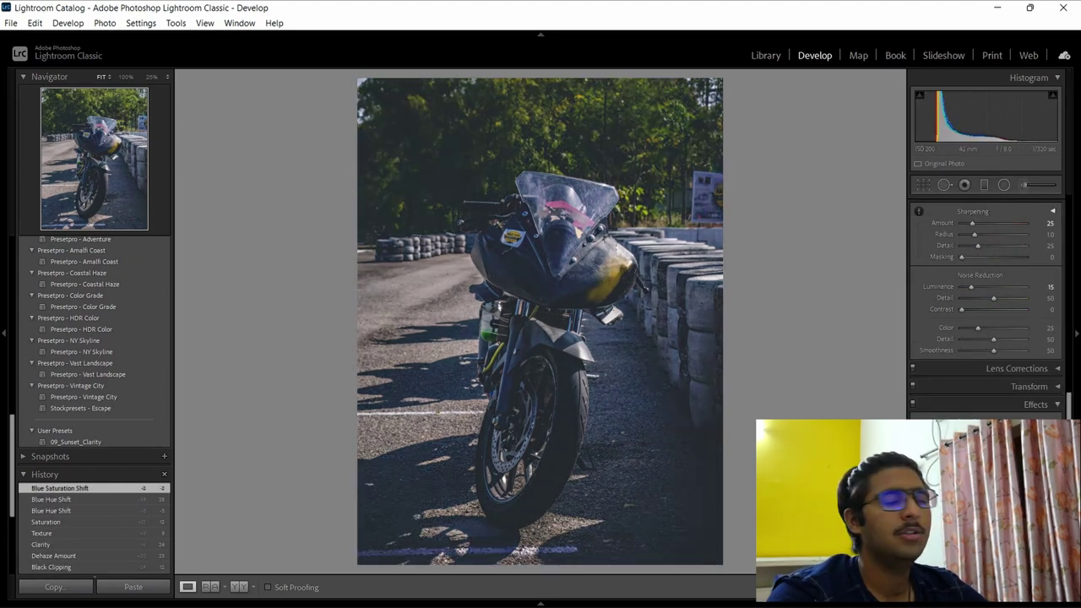
drag(992, 447, 978, 448)
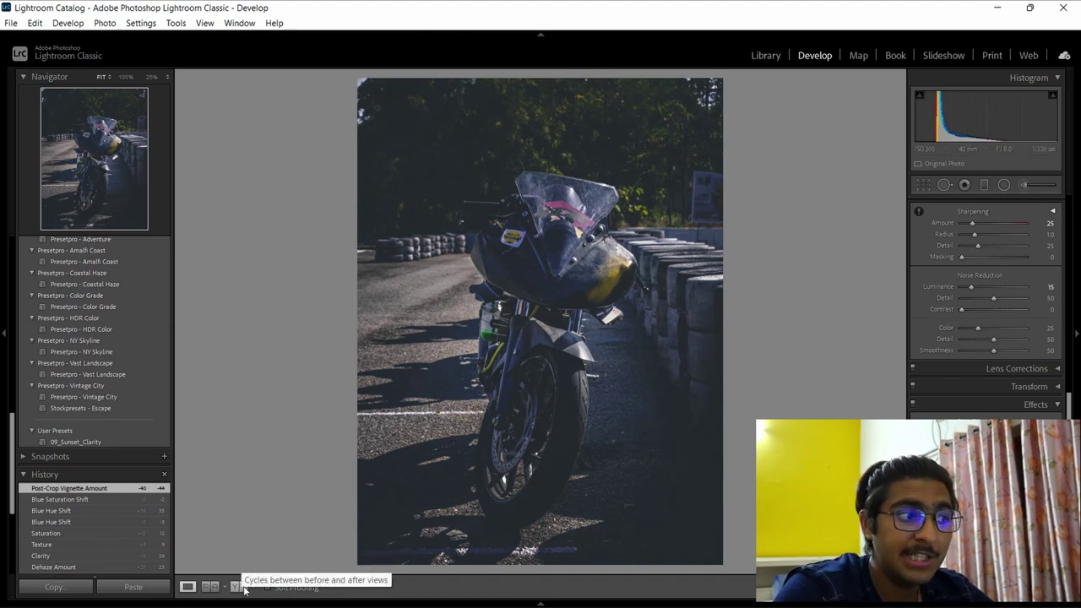
- Compare the parked motorcycle photo before and after, and open the red car photo P1010348.RW2 from the library for developing
click(238, 587)
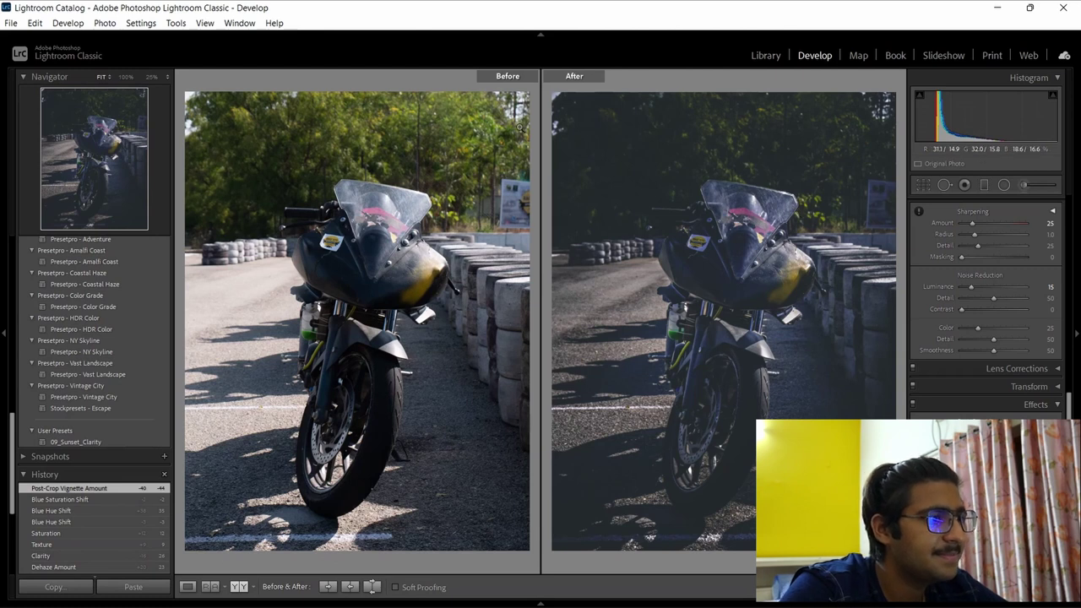
key(g)
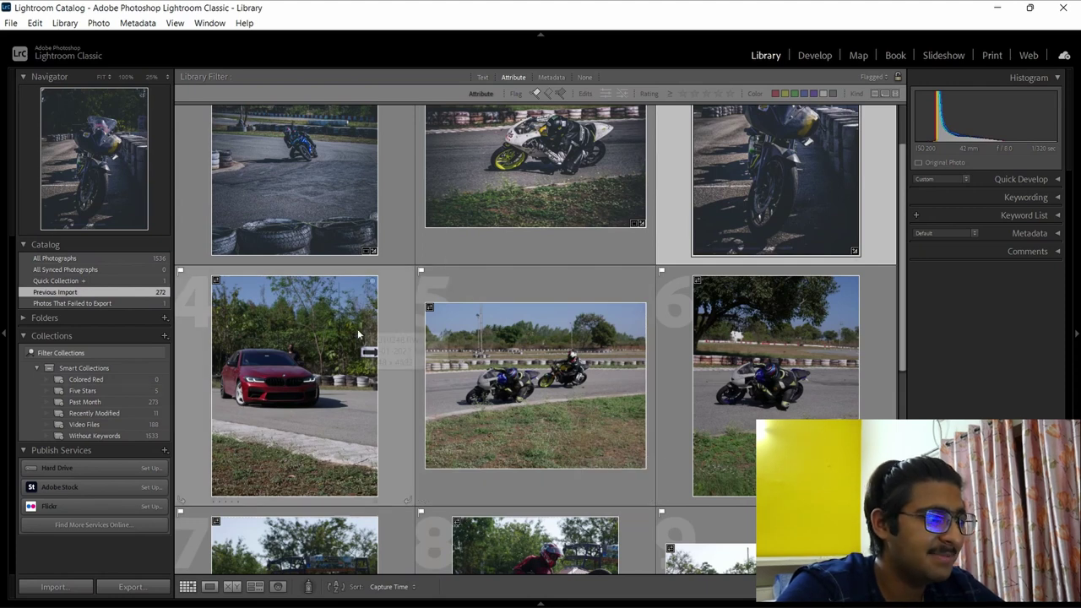
click(259, 406)
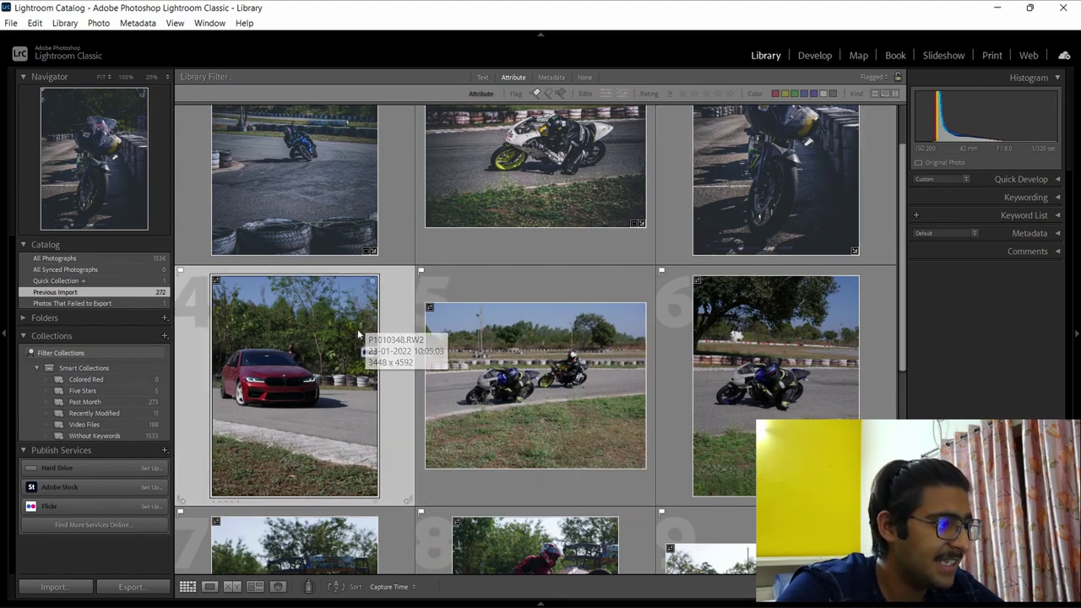
click(814, 56)
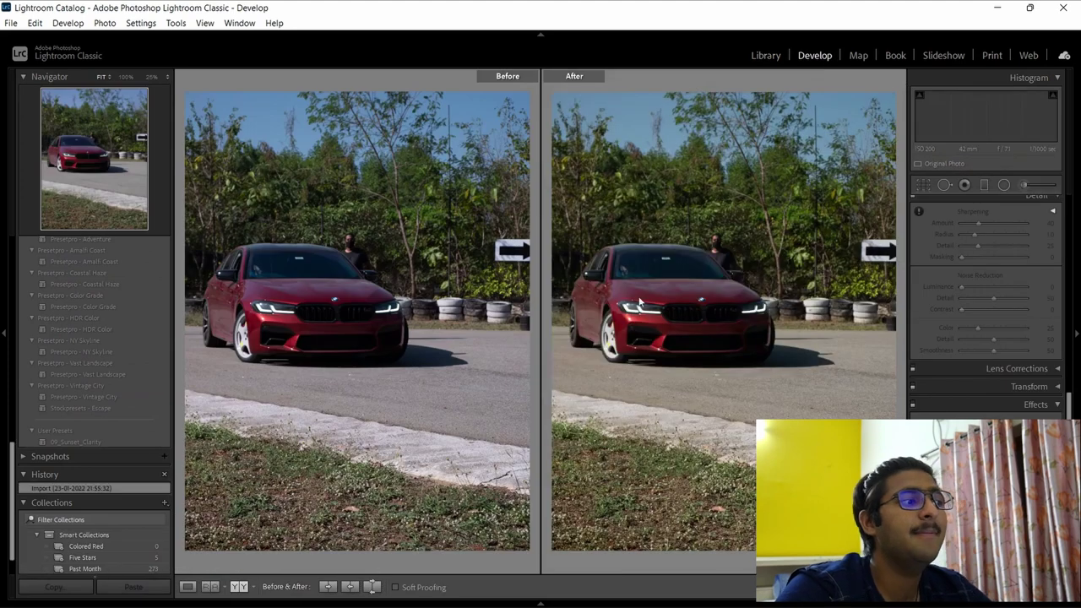
- Apply the Presetpro - Vintage City preset to the red car photo, with contrast +14, highlights -19, shadows +89, blacks +40 and slightly lower exposure
click(187, 586)
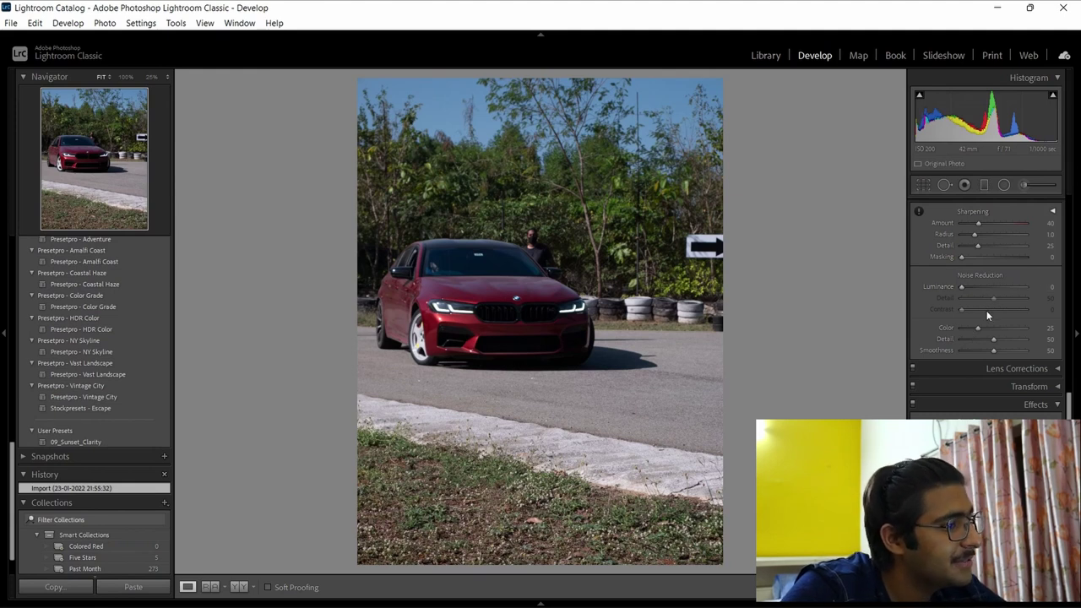
click(82, 396)
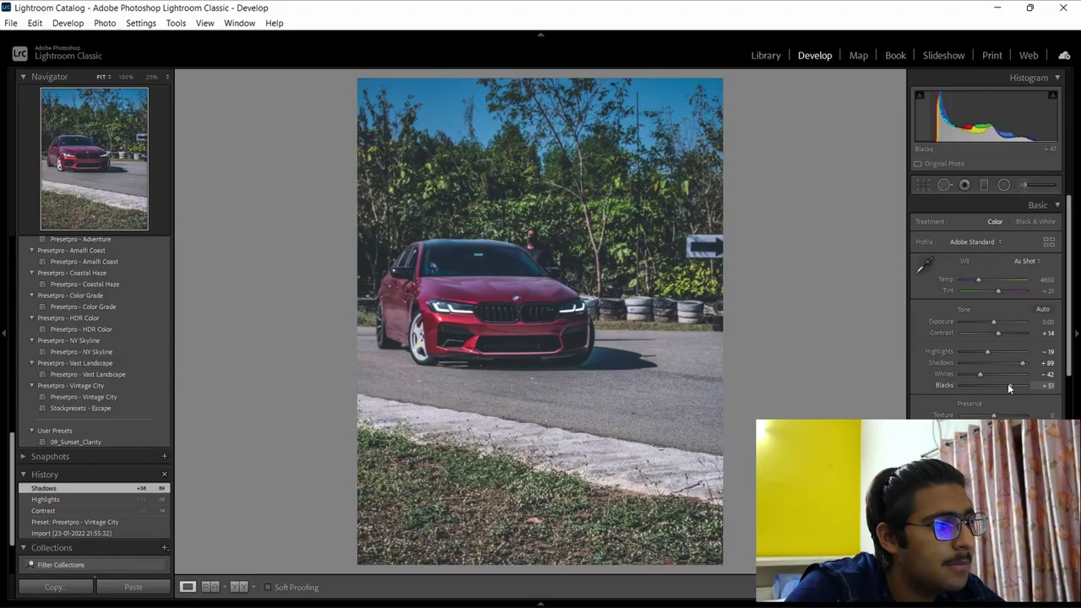
drag(1004, 384, 1007, 385)
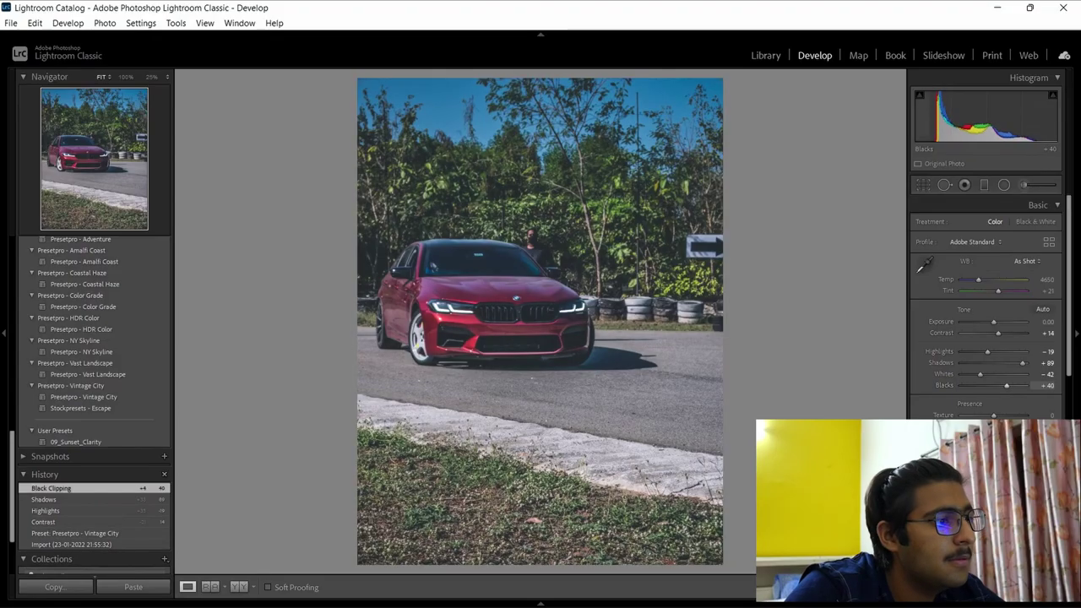
drag(993, 321, 991, 324)
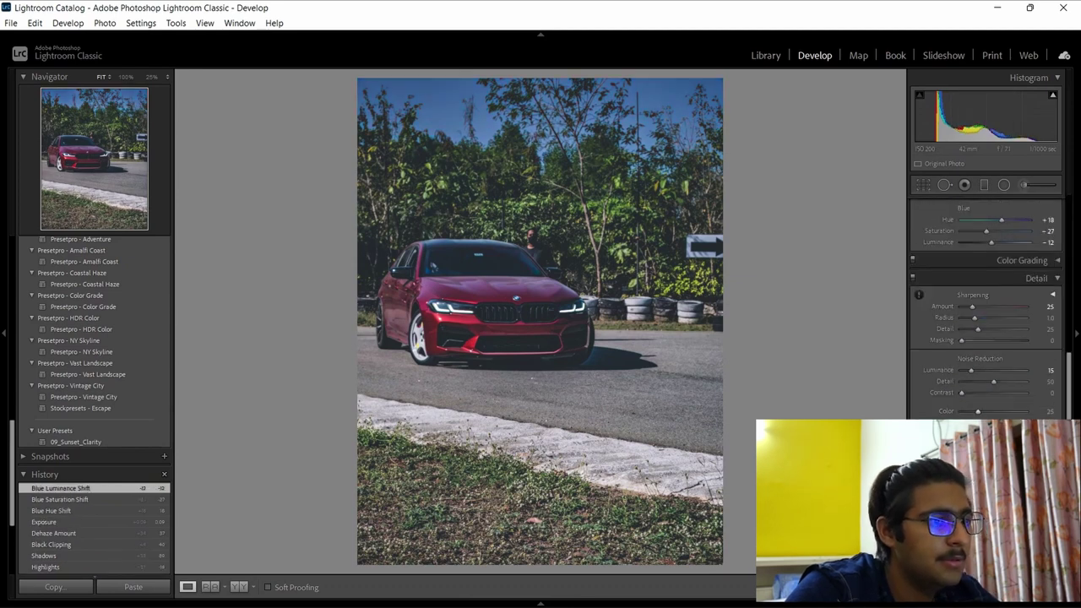
- Adjust the red car photo's color noise smoothness, crop it tighter around the car, and set the post-crop vignette amount to -21
scroll(992, 367, down, 5)
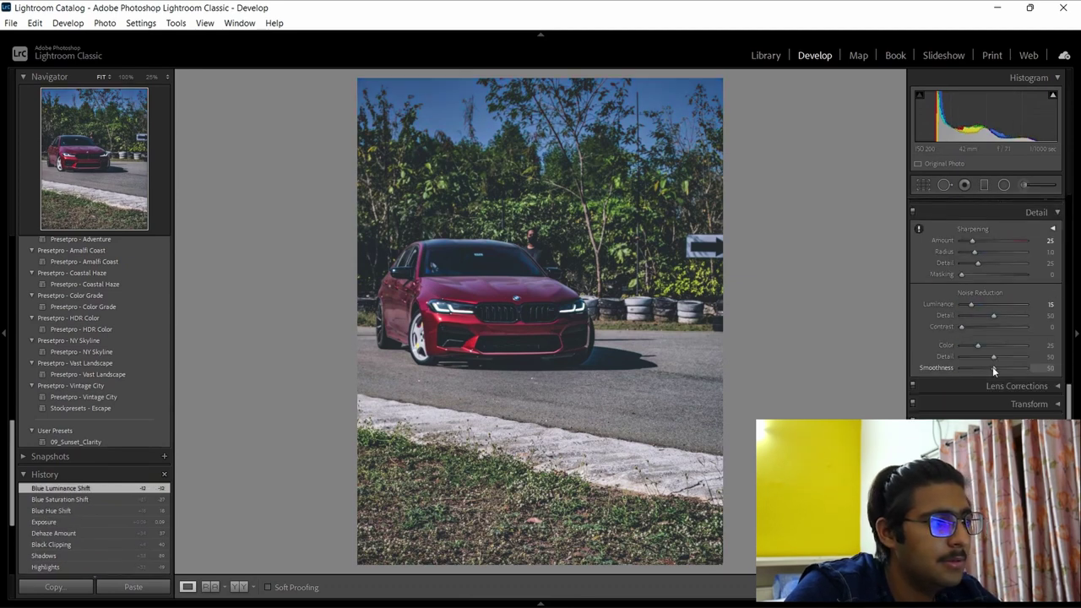
scroll(980, 354, down, 1)
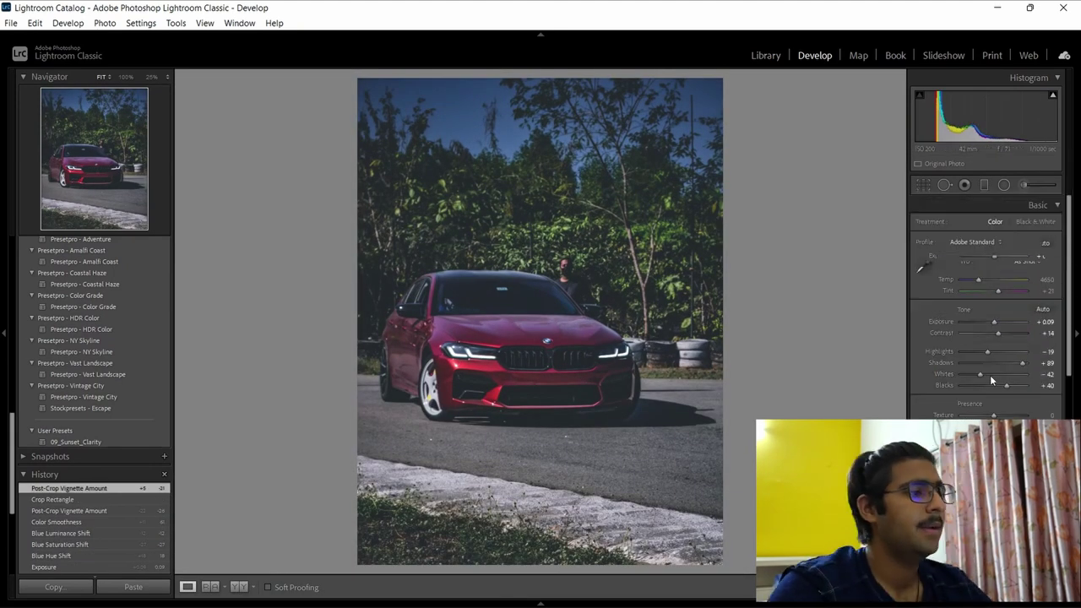
scroll(991, 379, up, 3)
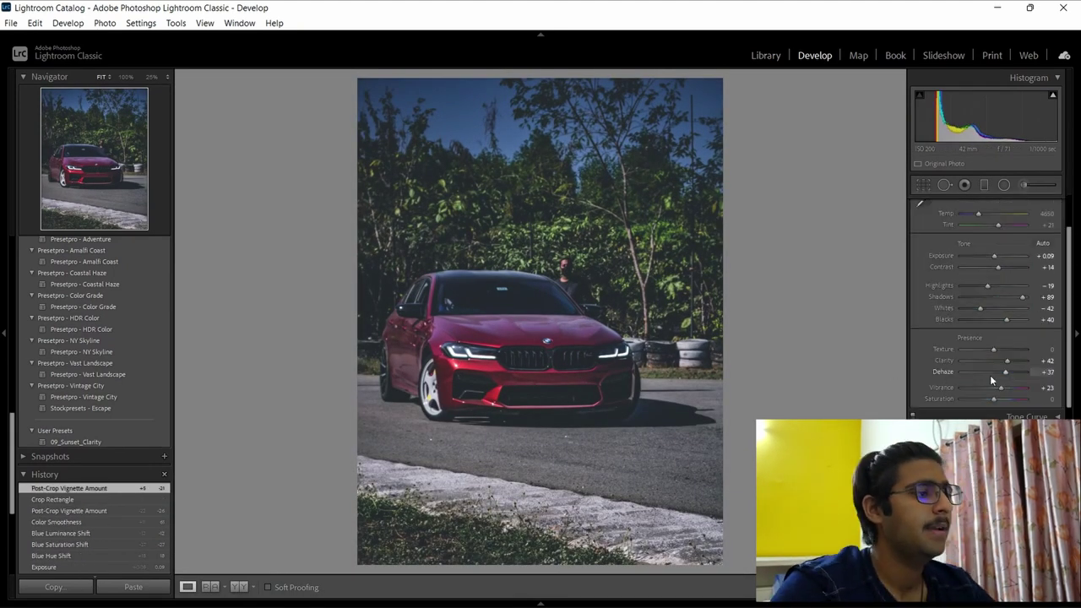
drag(994, 415, 998, 415)
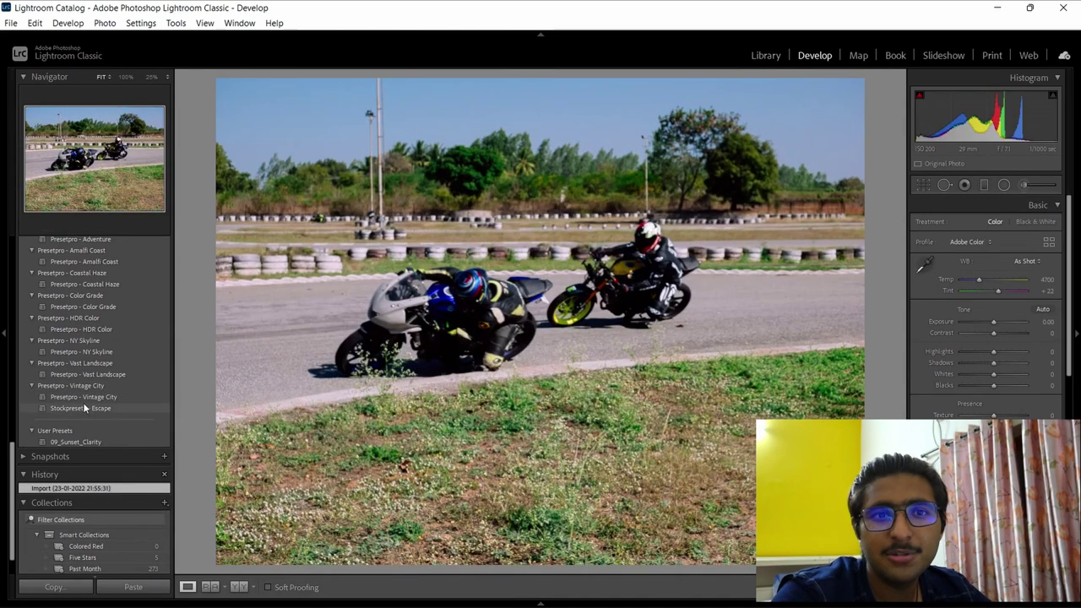
- Apply the Presetpro - Vintage City preset to the two-motorcycle photo, with contrast +5, highlights -67, shadows +40, texture +23 and shifted blue tones
click(83, 397)
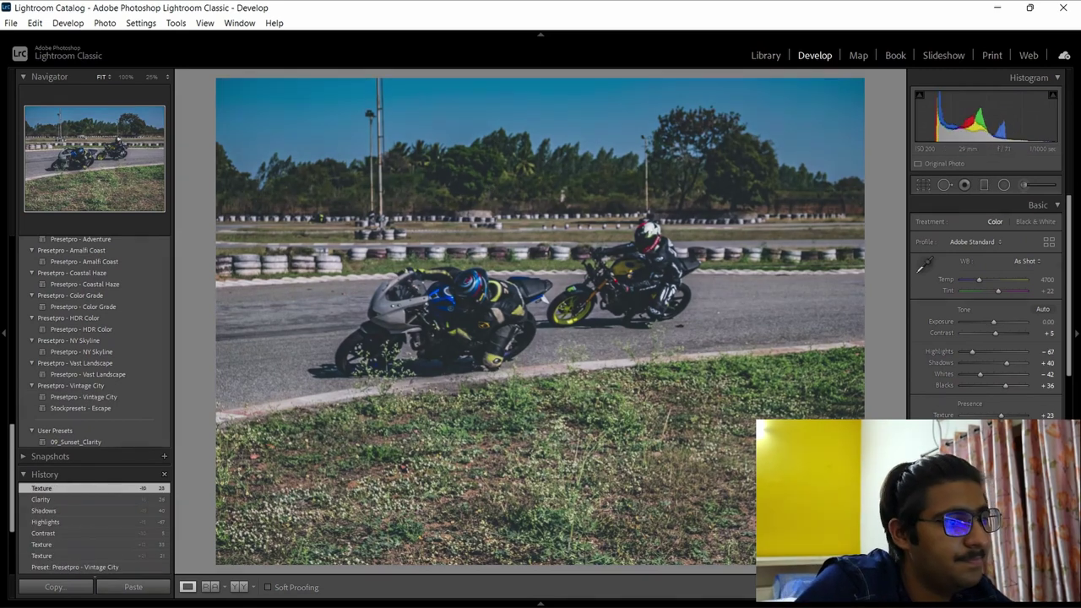
scroll(996, 408, down, 3)
scroll(996, 405, down, 1)
drag(995, 352, 1002, 374)
- Set noise reduction to luminance 4, detail 26, contrast 18, color 36 and smoothness 60, with a post-crop vignette amount of -28
scroll(998, 375, down, 3)
drag(994, 298, 974, 299)
drag(975, 299, 993, 299)
drag(993, 351, 1001, 351)
drag(978, 327, 978, 298)
drag(961, 309, 973, 308)
drag(971, 287, 964, 287)
drag(994, 443, 984, 444)
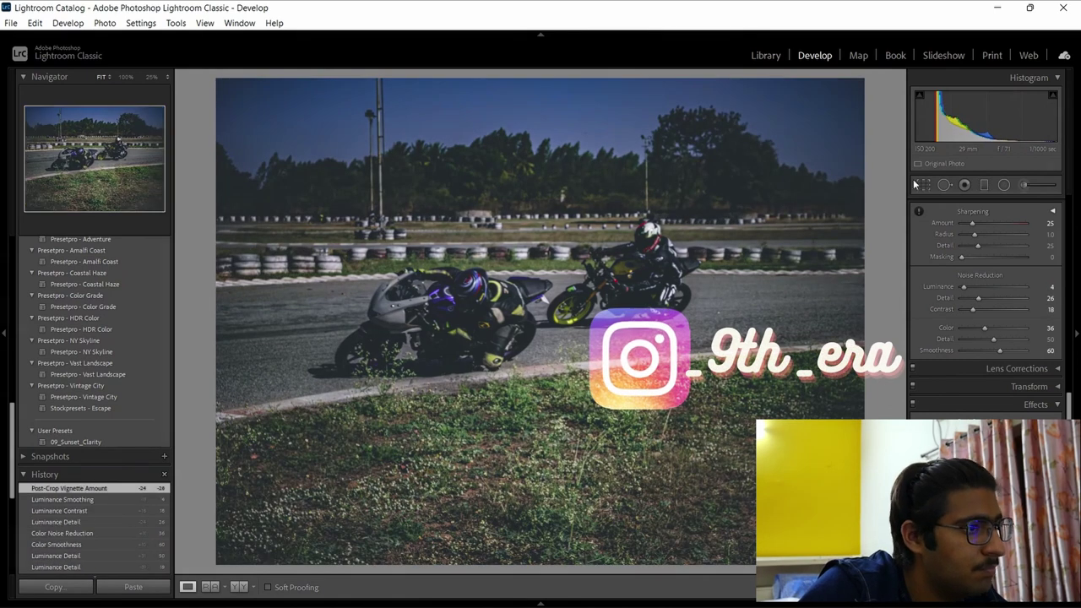
click(922, 185)
drag(592, 322, 654, 327)
key(ctrl+z)
click(918, 186)
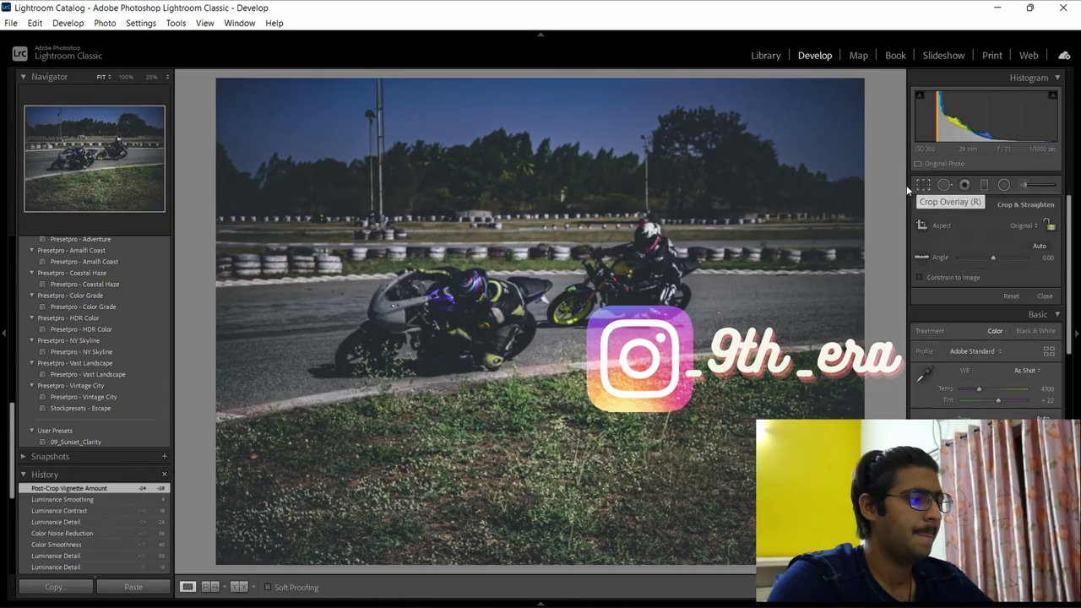
- Compare the two-motorcycle photo before and after in side-by-side and stacked layouts, and return to single-photo view
click(238, 589)
click(238, 589)
click(238, 589)
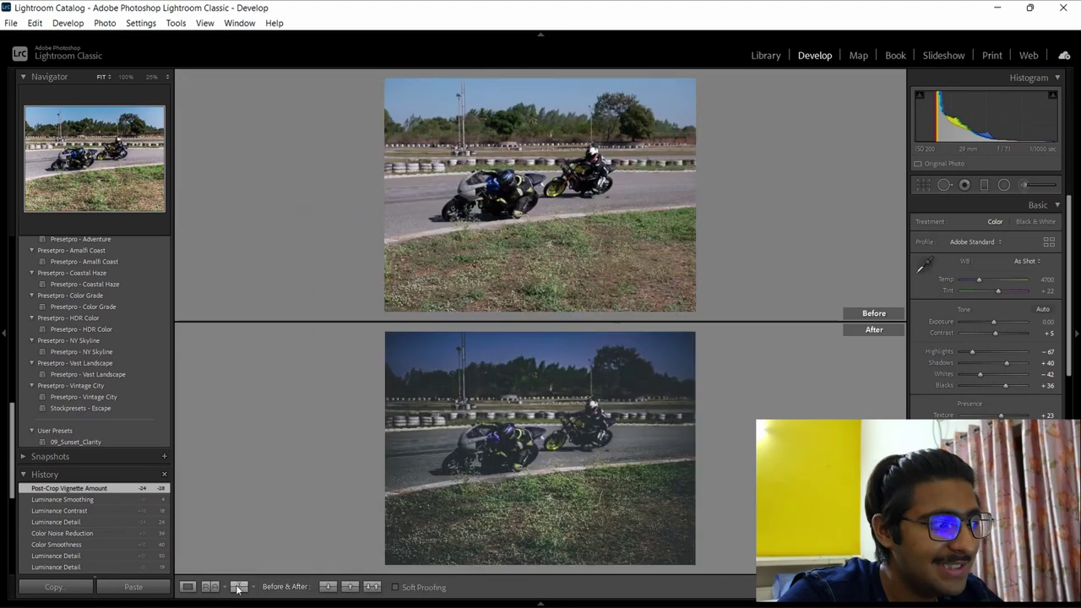
click(237, 590)
click(238, 590)
click(187, 586)
click(239, 587)
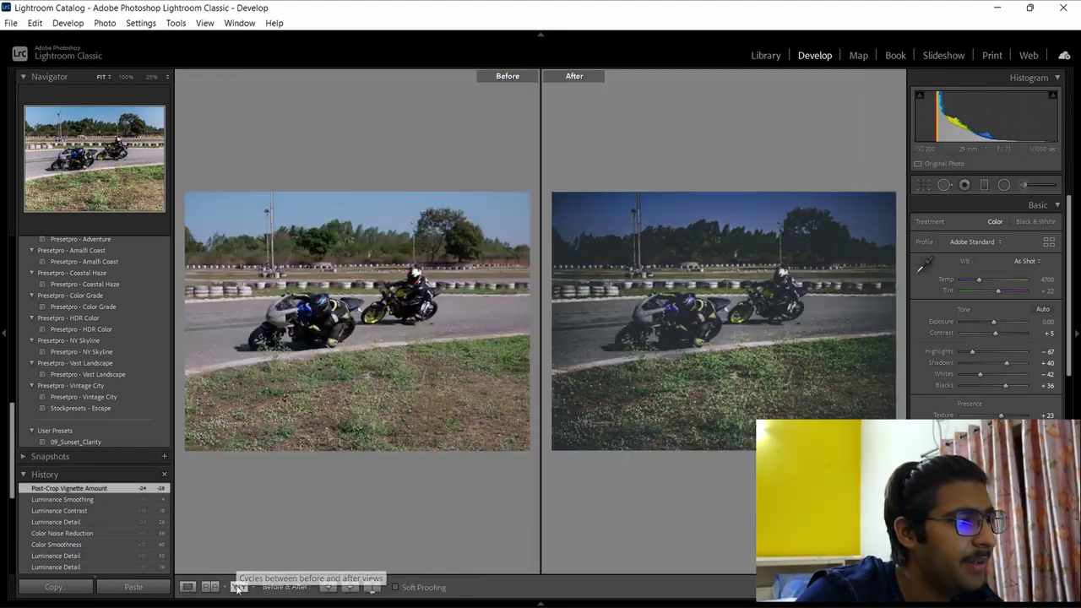
click(239, 587)
click(239, 587)
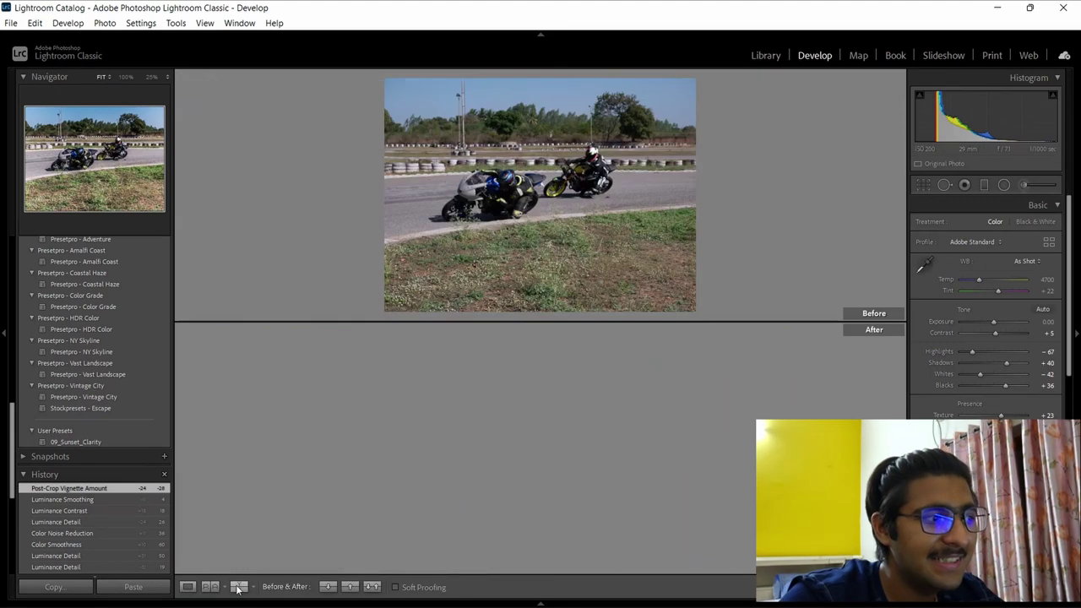
click(239, 587)
click(239, 587)
click(239, 587)
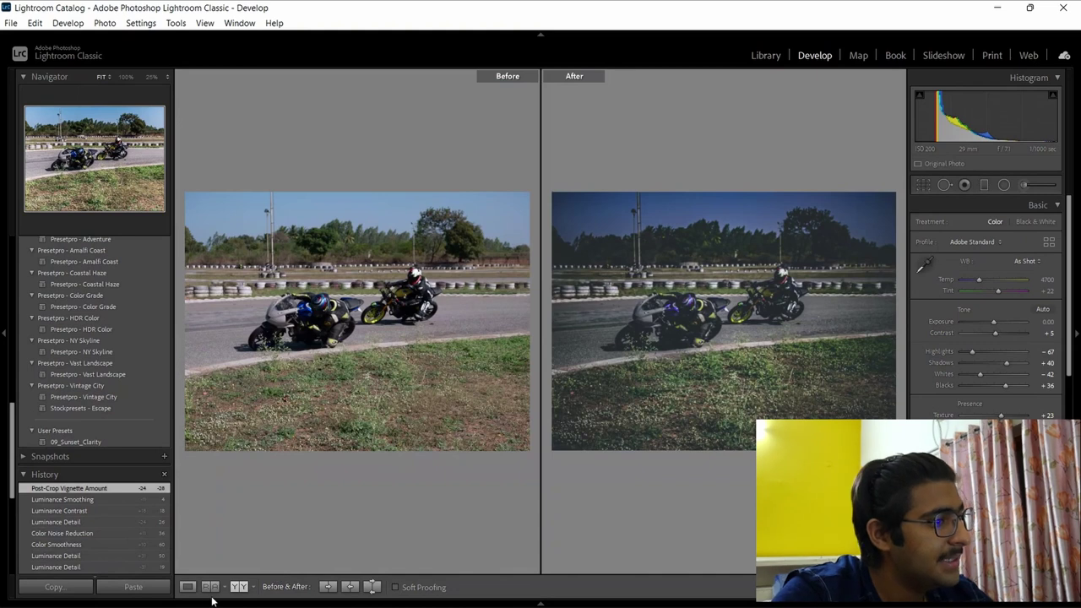
click(187, 587)
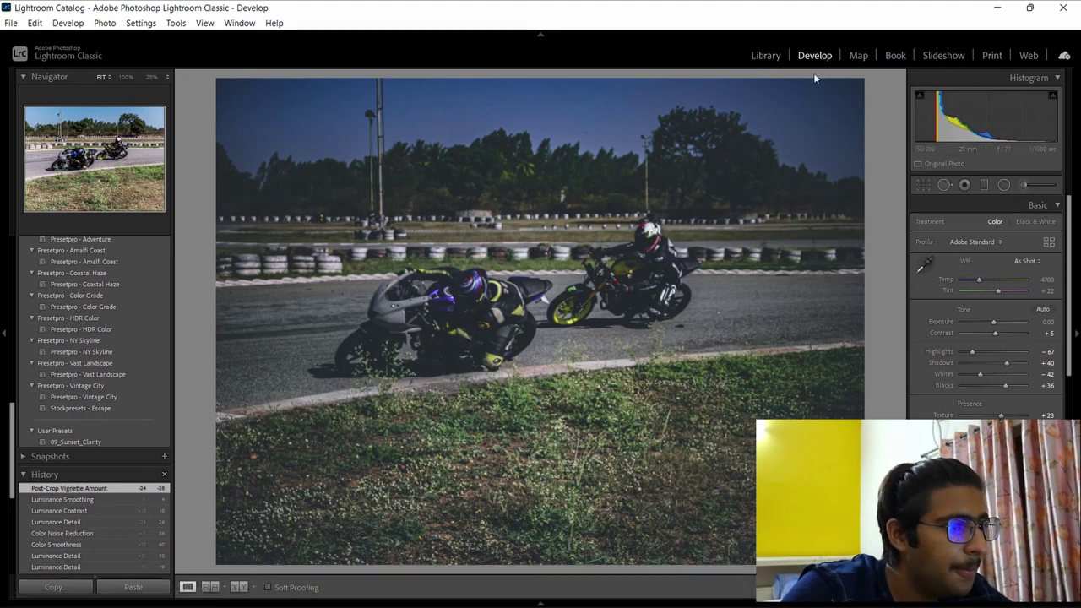
- Open the photo of the single rider leaning into the corner, P1010442.RW2, from the library for developing
click(764, 53)
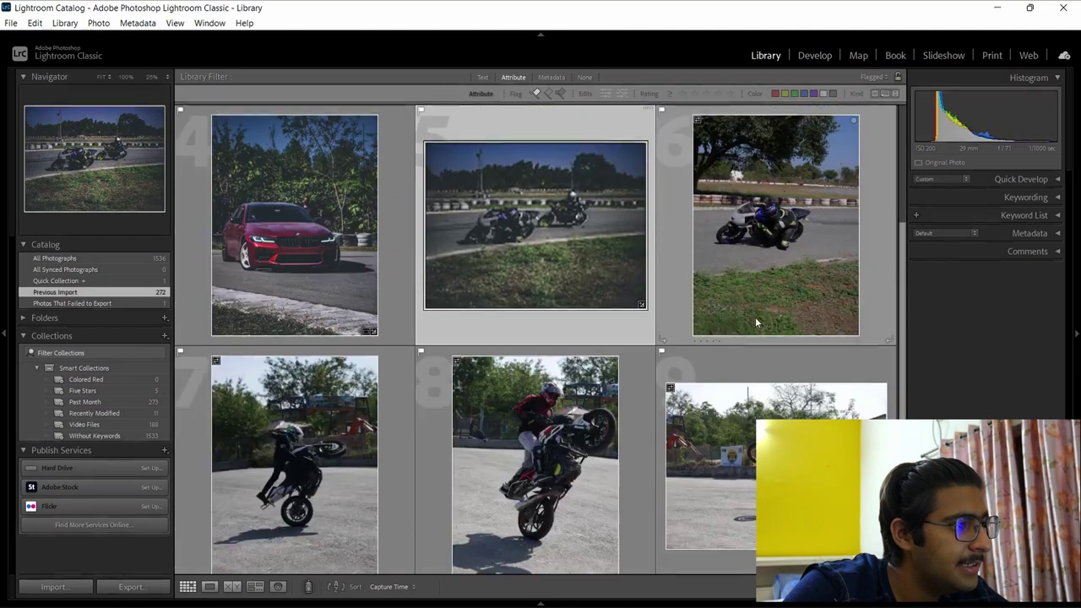
scroll(756, 321, up, 1)
click(781, 259)
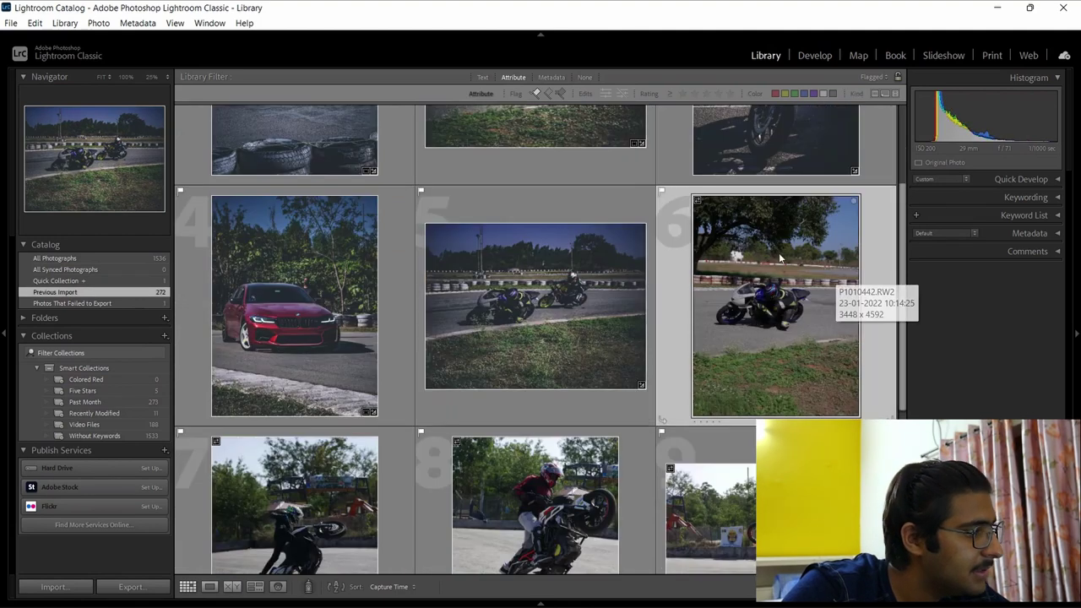
click(825, 56)
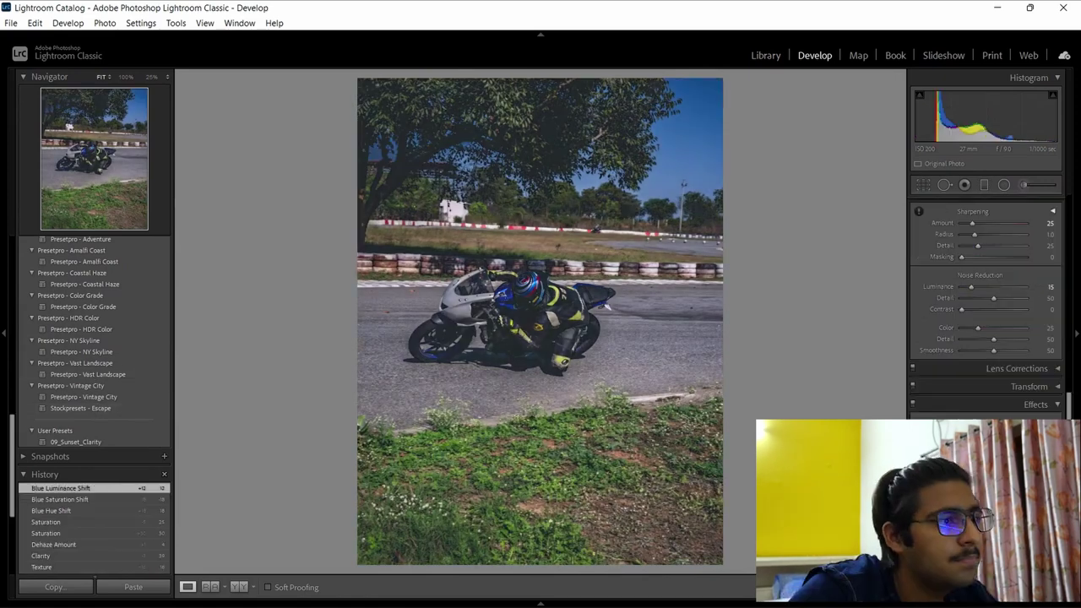
- Set the leaning rider photo's post-crop vignette amount to -33 and compare the photo before and after
drag(993, 449, 983, 450)
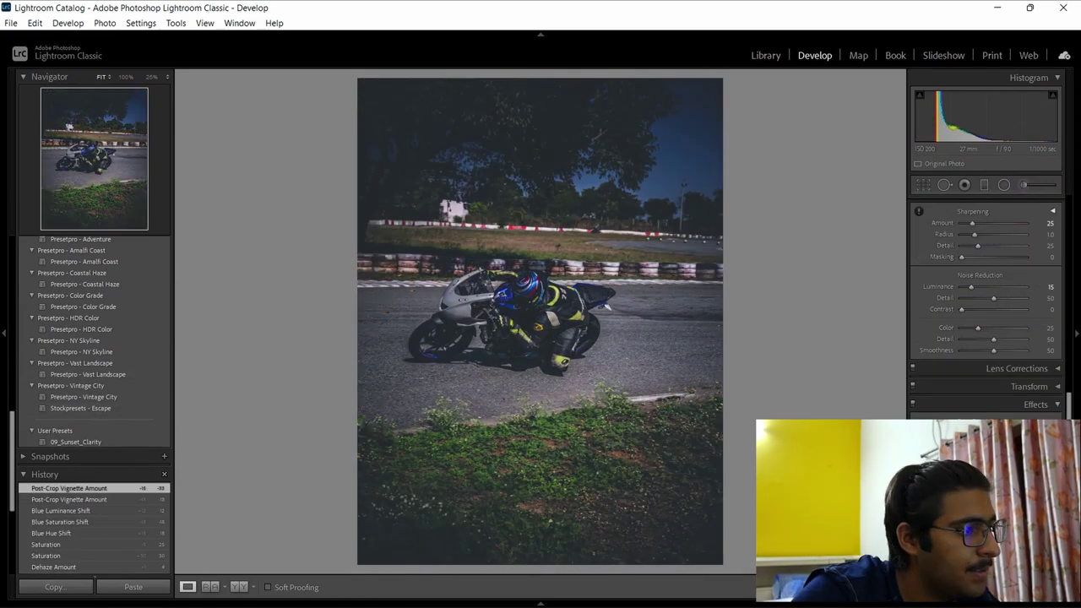
drag(511, 312, 363, 232)
click(244, 589)
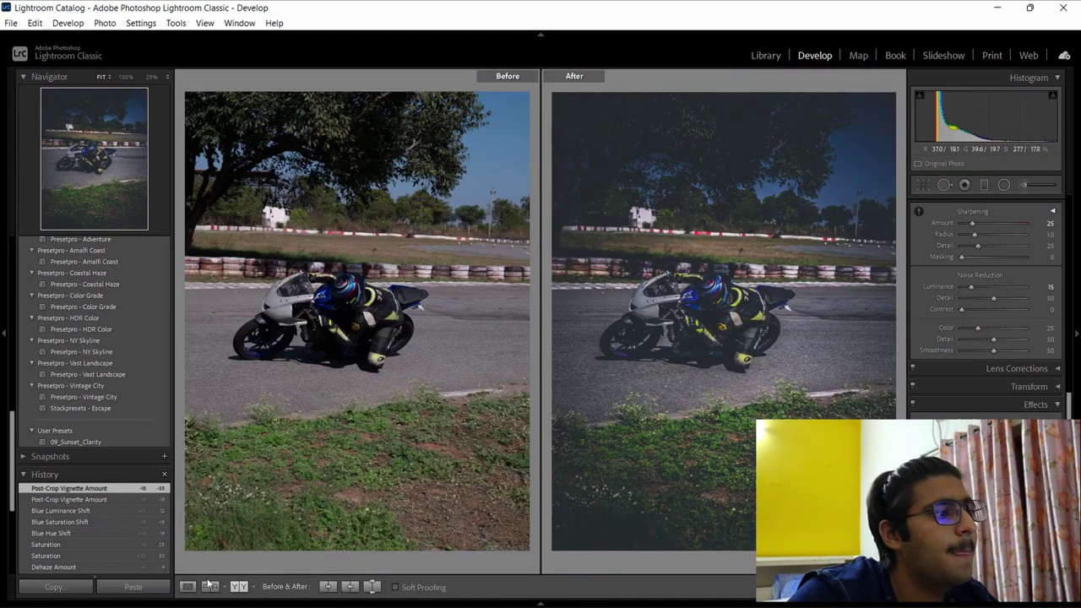
click(187, 586)
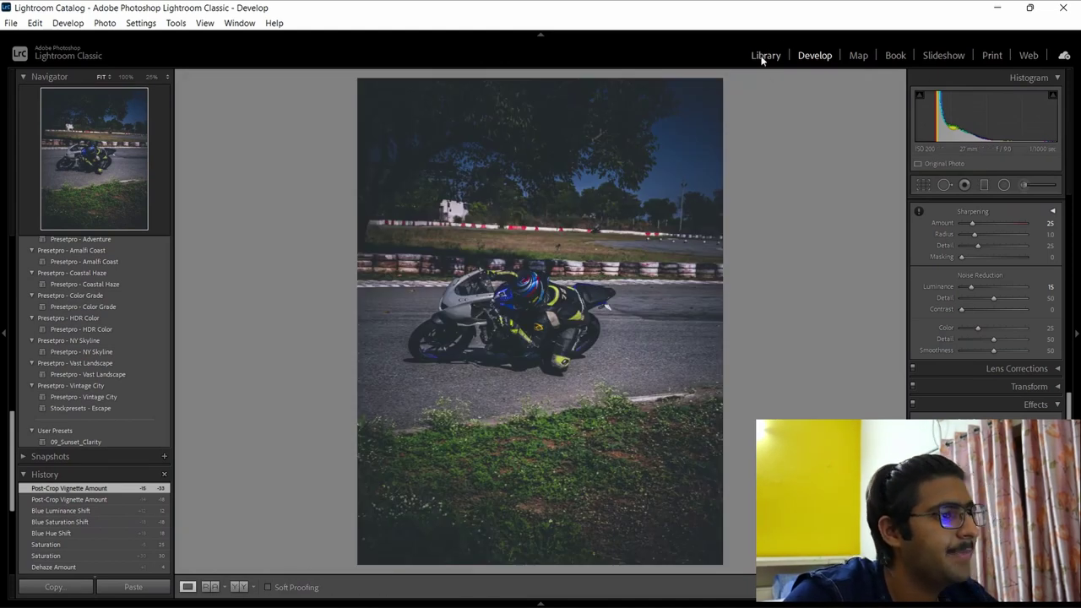
- Open the photo of the dark-clothed rider's wheelie from the library and apply the Presetpro - Vintage City preset
click(765, 55)
scroll(515, 340, down, 2)
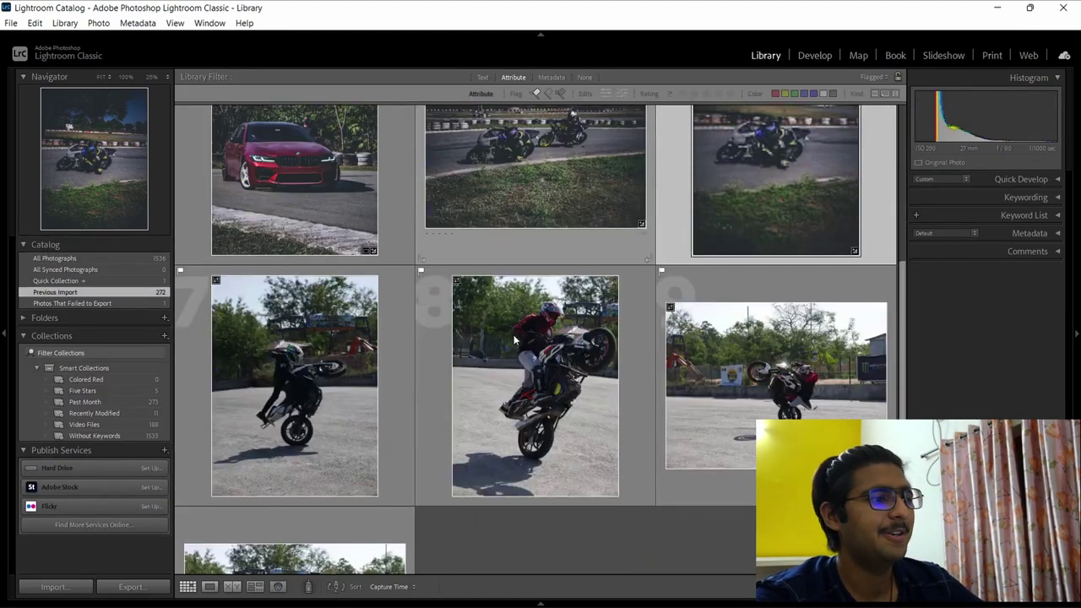
scroll(515, 339, down, 1)
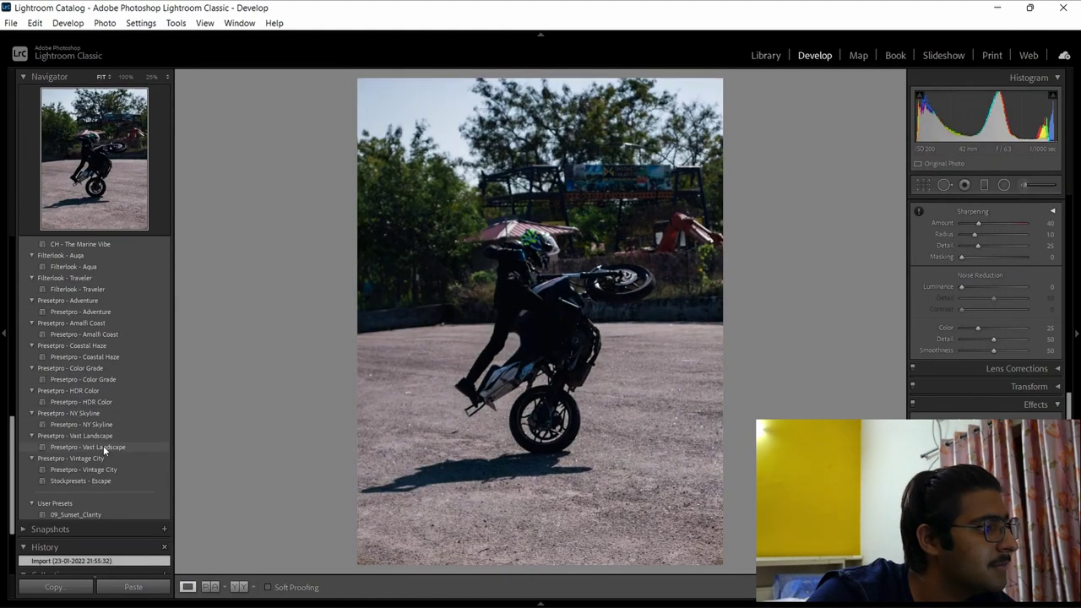
click(96, 469)
- Darken the dark-clothed rider's wheelie photo with slight exposure, tone and presence adjustments, and set the post-crop vignette amount to -47
scroll(959, 286, up, 10)
drag(993, 323, 990, 332)
drag(977, 352, 997, 464)
scroll(971, 440, down, 2)
drag(994, 417, 1003, 417)
drag(994, 429, 987, 429)
mouse_move(994, 440)
mouse_down()
mouse_move(1018, 417)
mouse_move(996, 417)
mouse_move(978, 443)
mouse_up()
scroll(971, 429, down, 7)
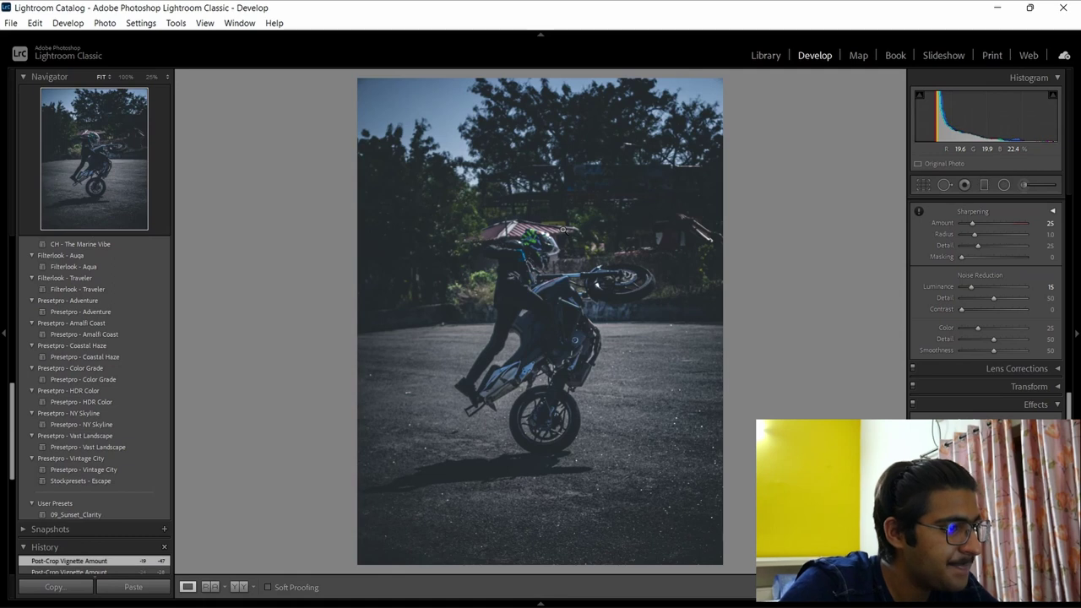
- Compare the edited wheelie photo before and after, and open the neighbouring portrait wheelie photo of the red-jacketed rider for developing
click(240, 587)
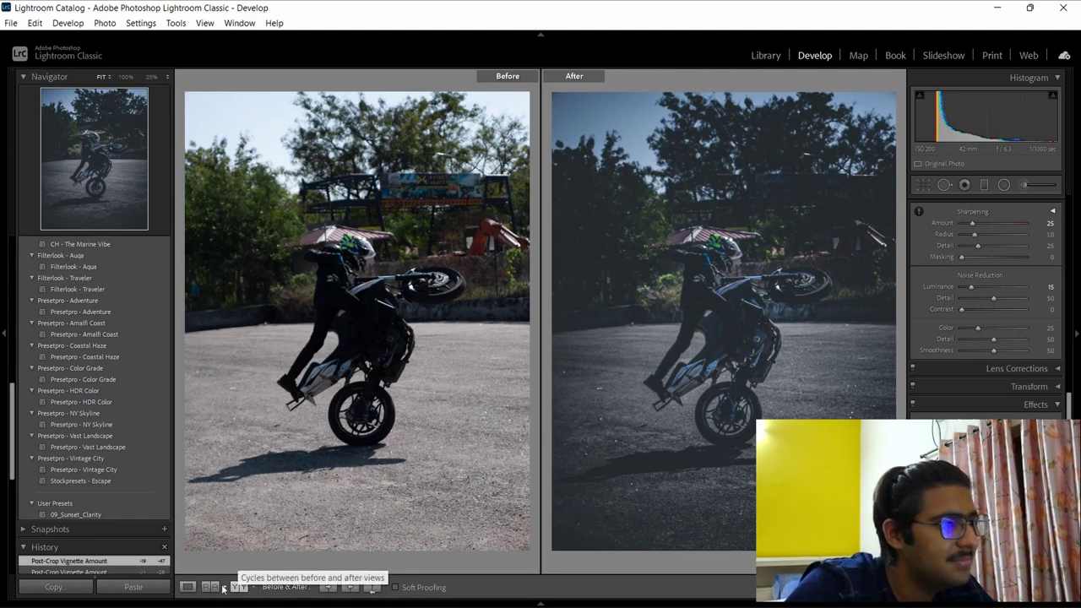
click(188, 586)
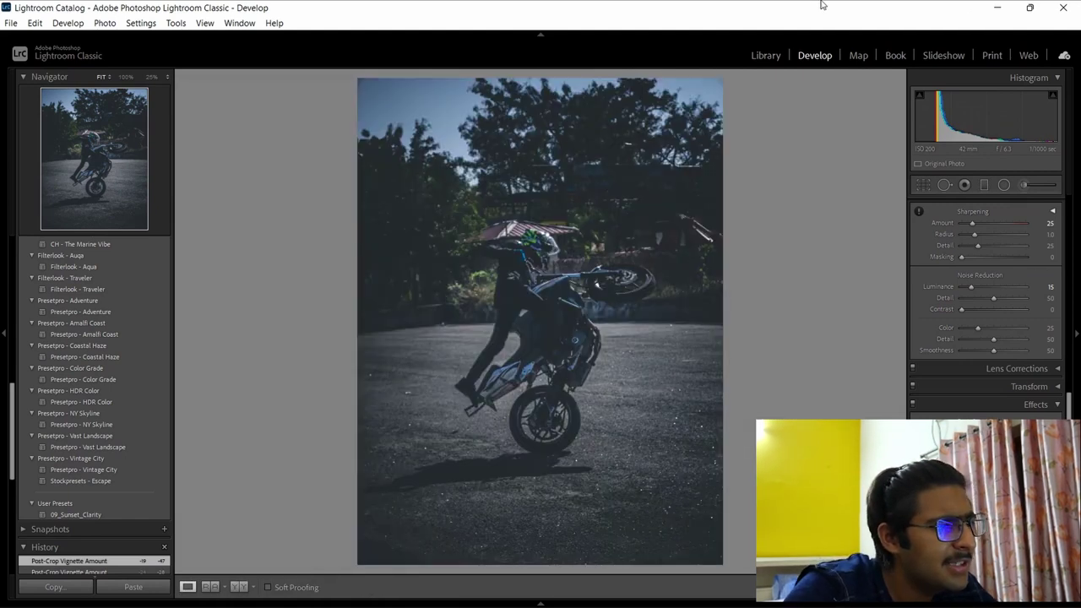
click(765, 55)
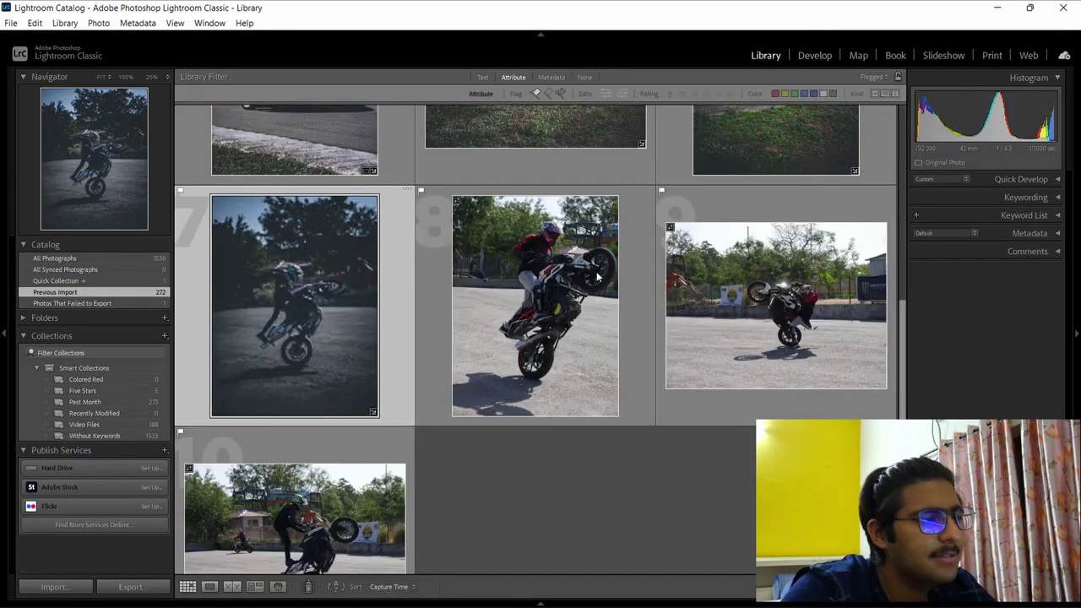
click(545, 252)
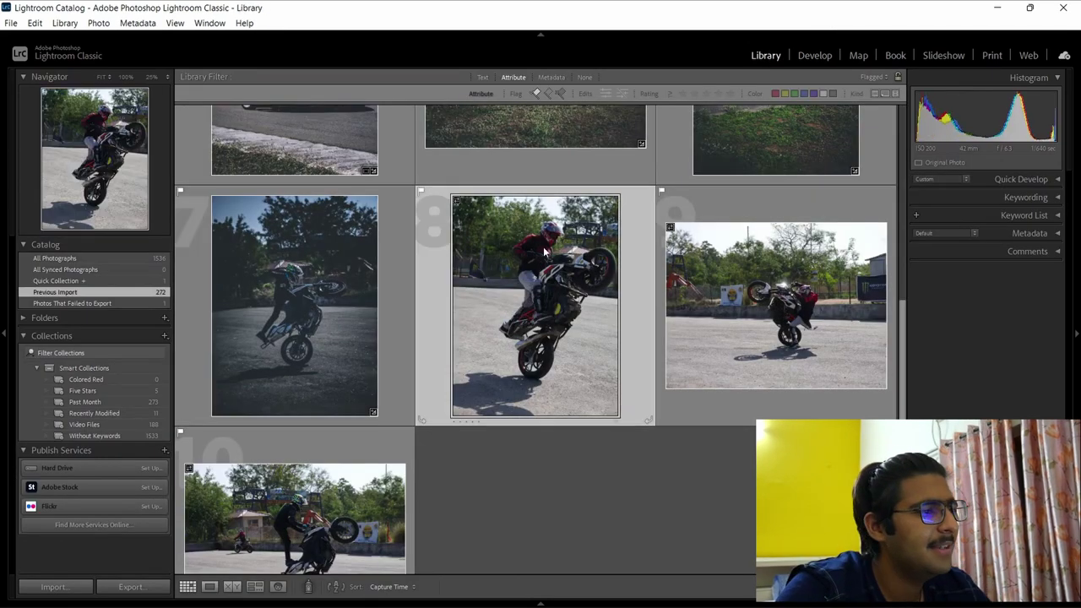
click(816, 55)
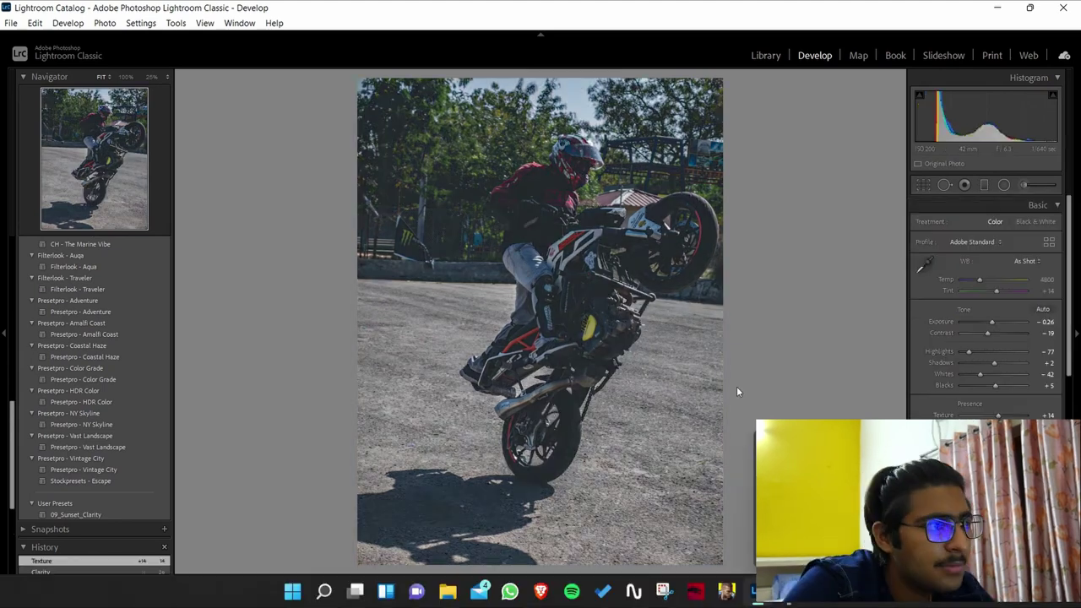
- Shift the photo's blue tones, set color noise smoothness to 61, and darken its edges by adjusting the post-crop vignette's amount, roundness and feather
drag(994, 572, 983, 572)
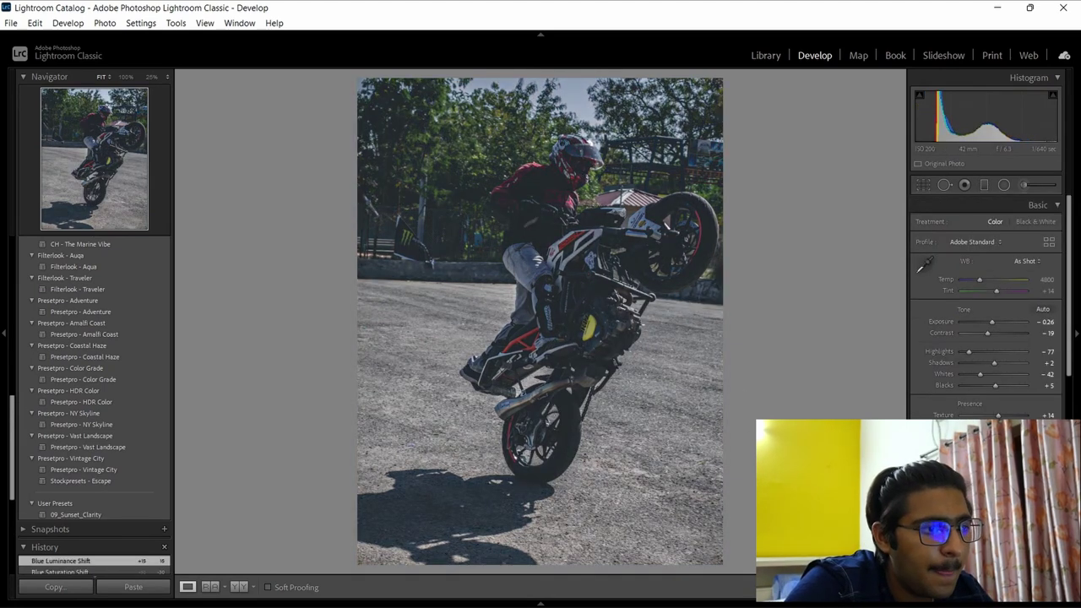
scroll(995, 473, down, 5)
drag(992, 351, 996, 349)
drag(989, 447, 996, 469)
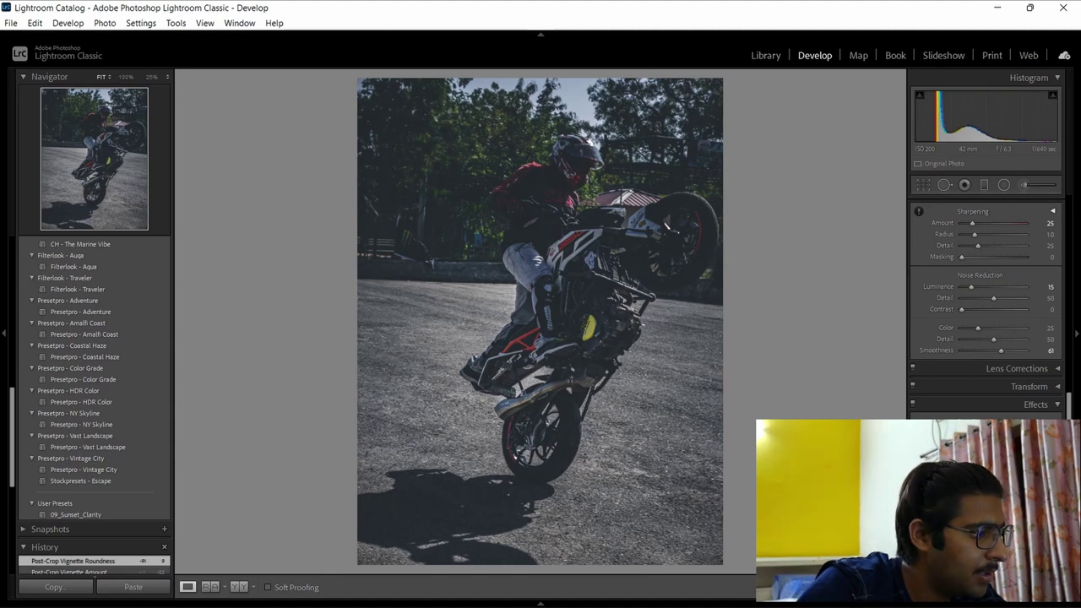
drag(1027, 481, 1003, 480)
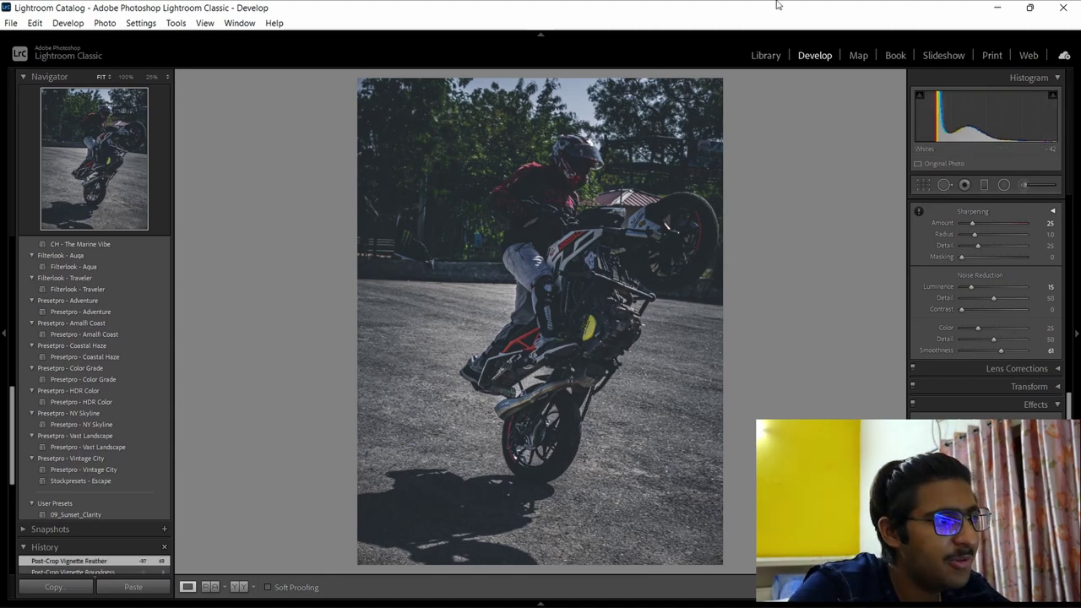
click(240, 586)
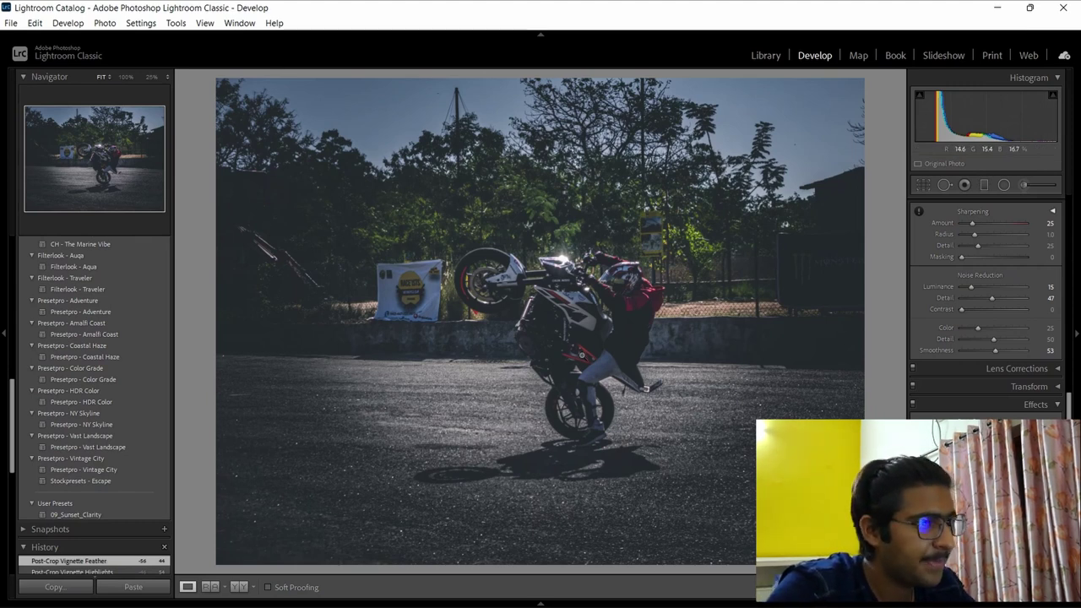
- Compare the landscape wheelie photo before and after, and inspect the motorcycle's front details at 100% zoom
click(239, 586)
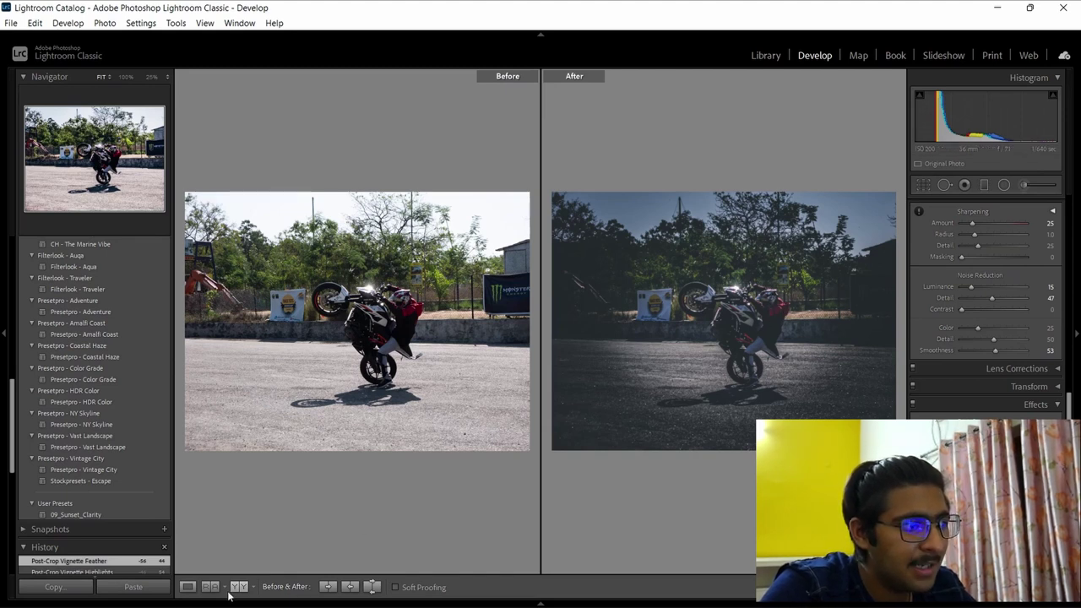
click(188, 587)
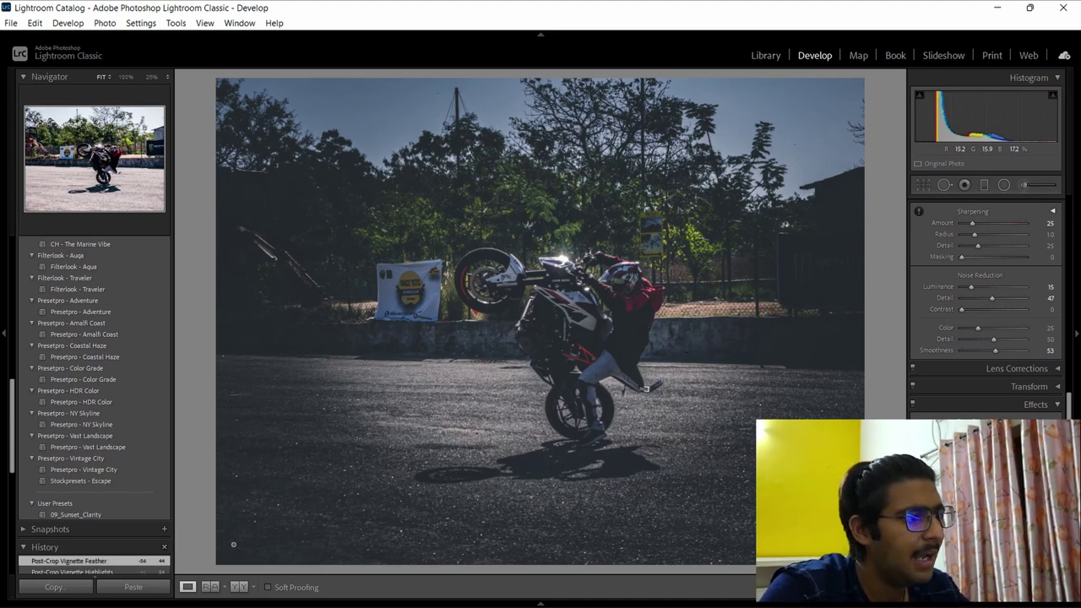
click(482, 368)
drag(742, 291, 858, 460)
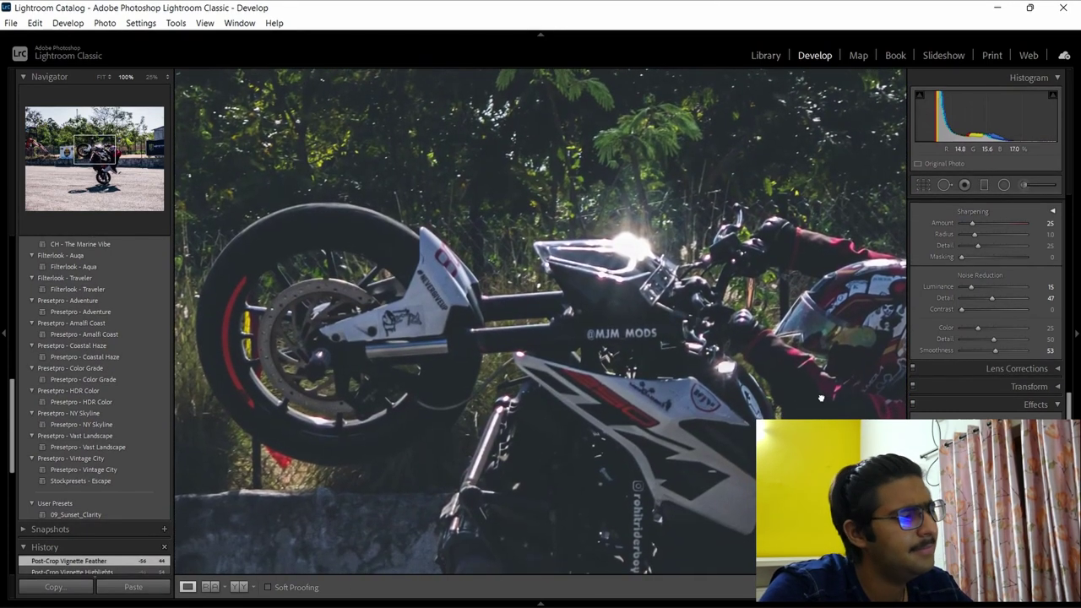
click(662, 440)
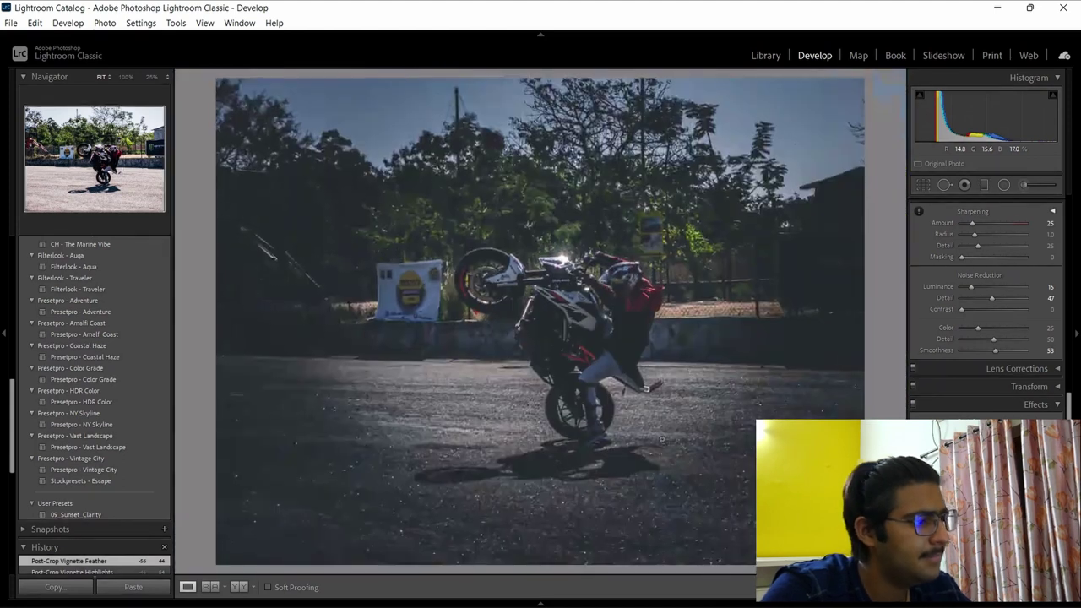
click(239, 587)
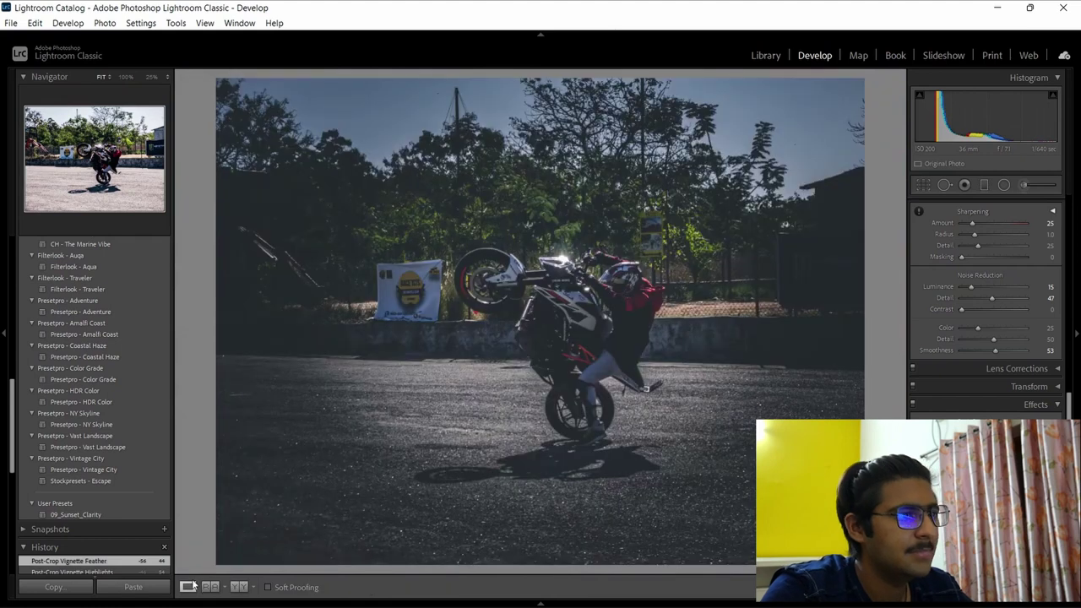
- Open the unedited landscape wheelie photo of the black-clothed rider for developing and apply the Presetpro - Vintage City preset
click(187, 586)
click(766, 55)
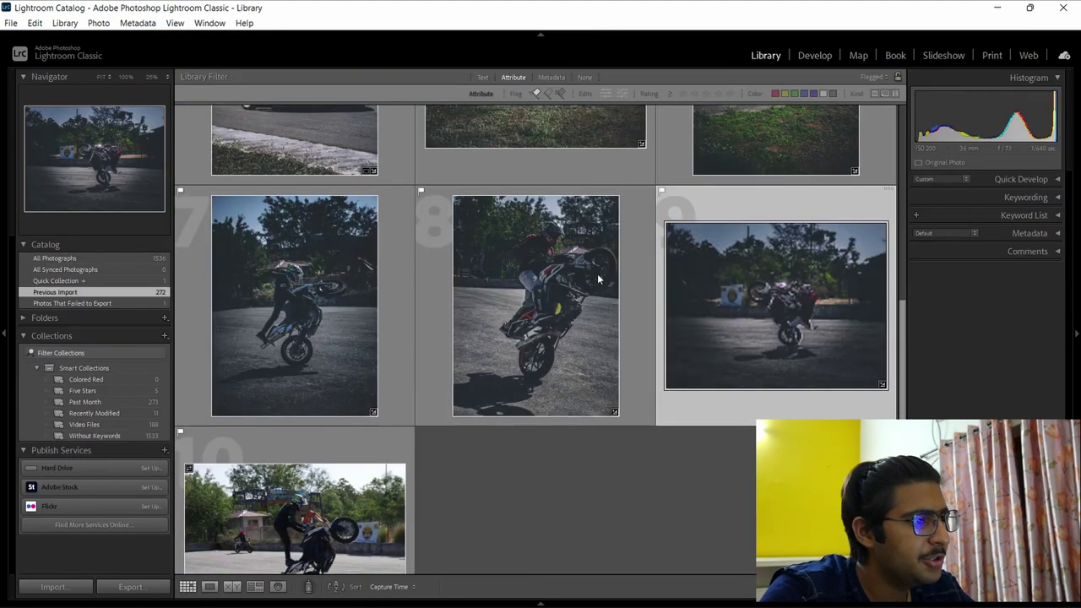
click(250, 505)
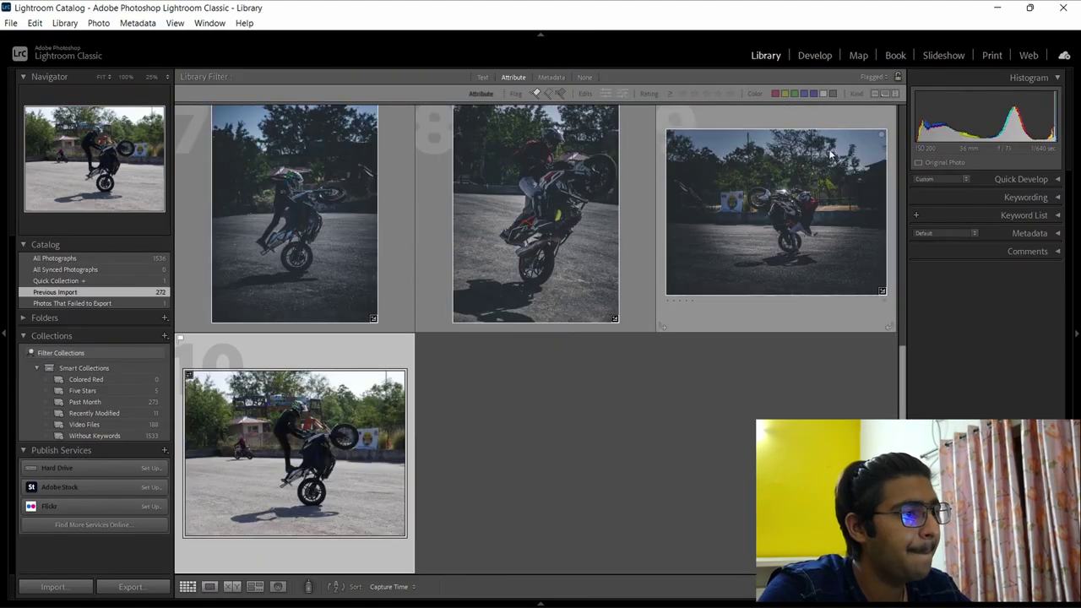
click(811, 53)
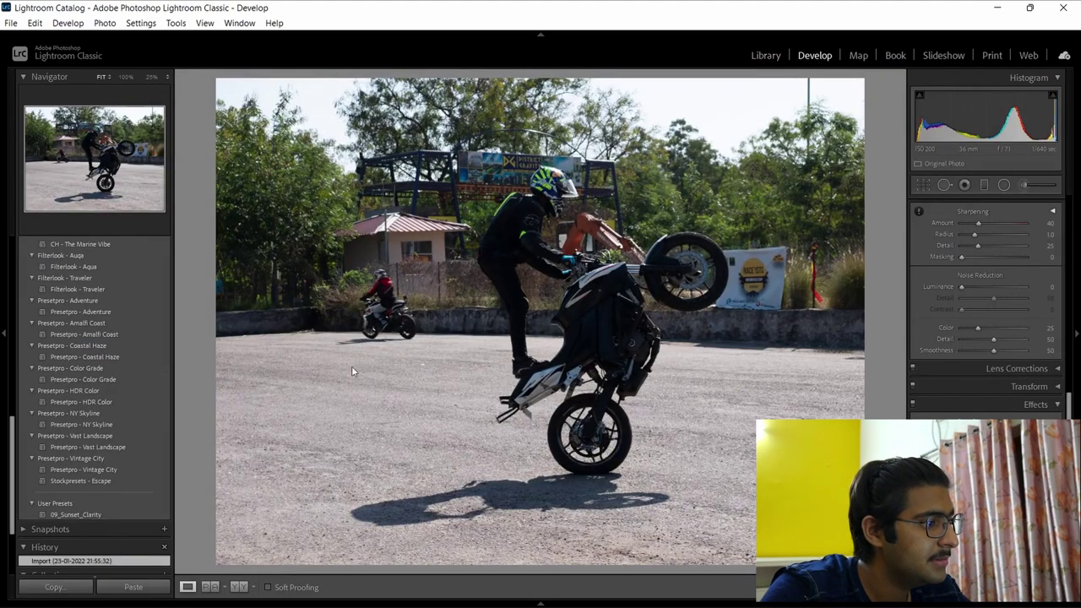
click(88, 457)
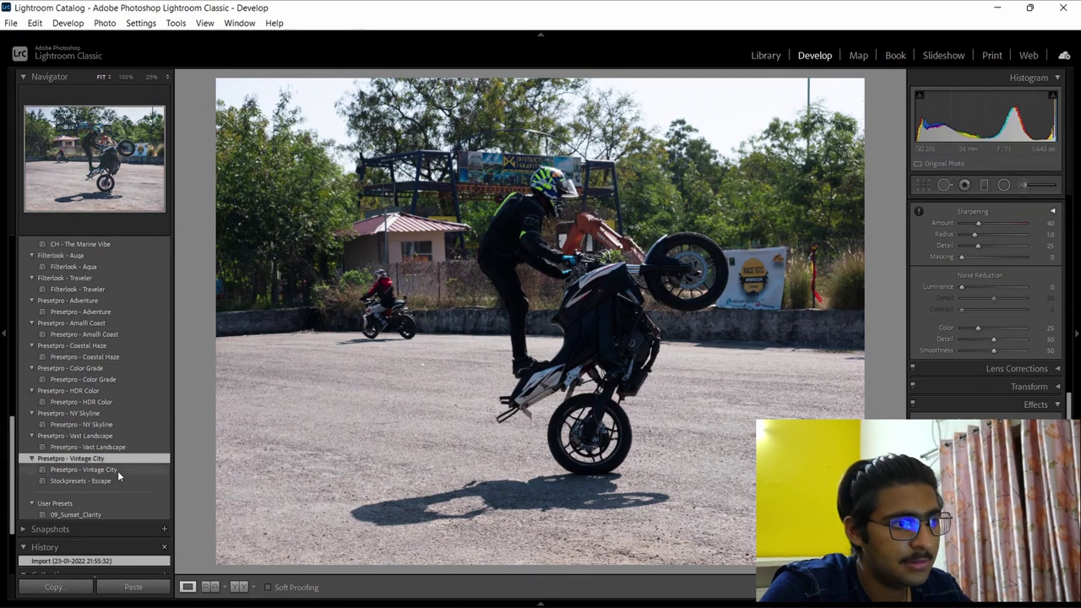
click(146, 469)
- Set the photo's exposure to -0.61, adjust its contrast, and set shadows to +56 and blacks to +25
scroll(985, 355, up, 10)
drag(994, 323, 990, 322)
drag(994, 334, 1001, 334)
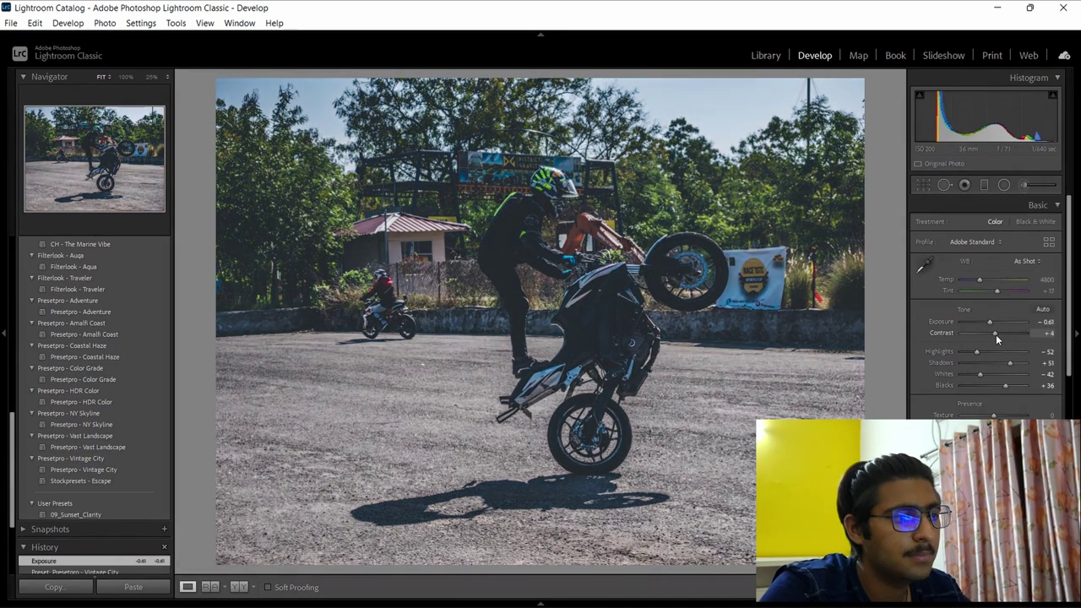
drag(995, 385, 1001, 385)
drag(1010, 363, 1012, 363)
scroll(991, 335, down, 5)
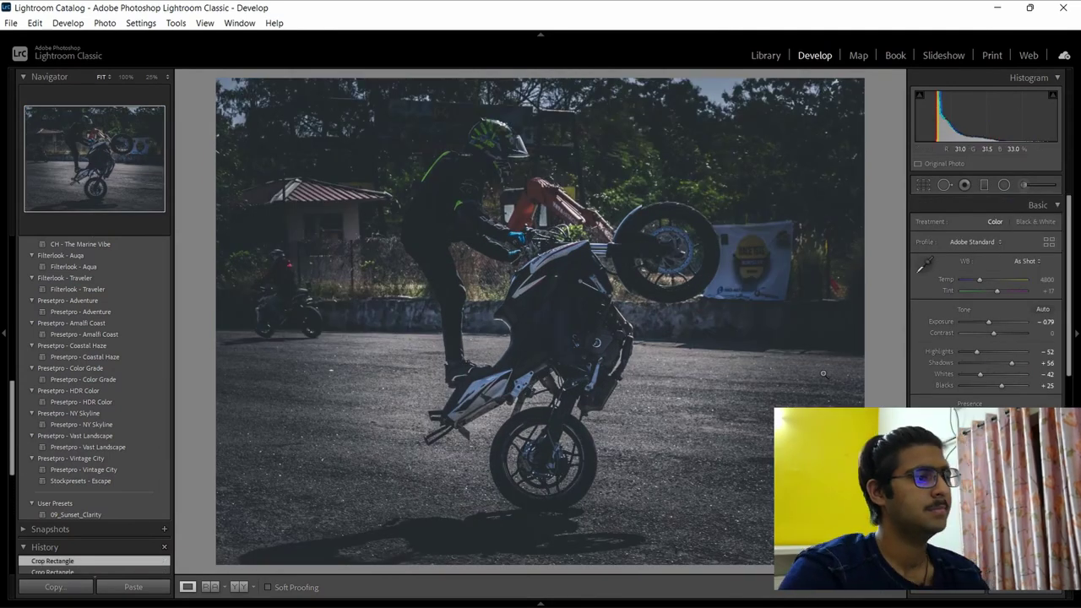
- Compare the cropped, darkened wheelie photo before and after, first side by side and then as a split view
click(238, 586)
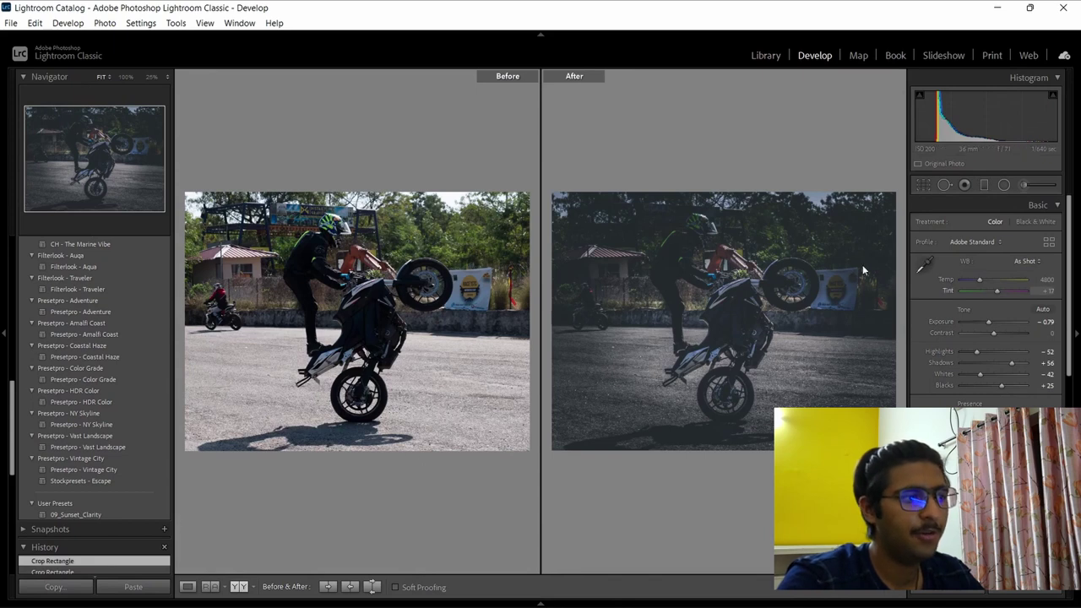
click(236, 587)
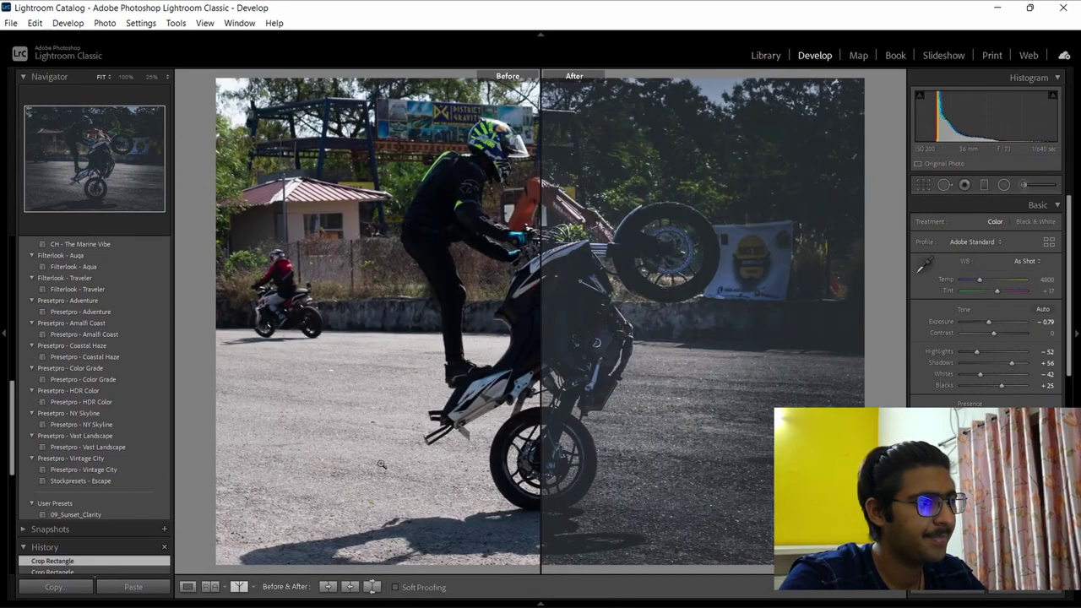
right_click(512, 263)
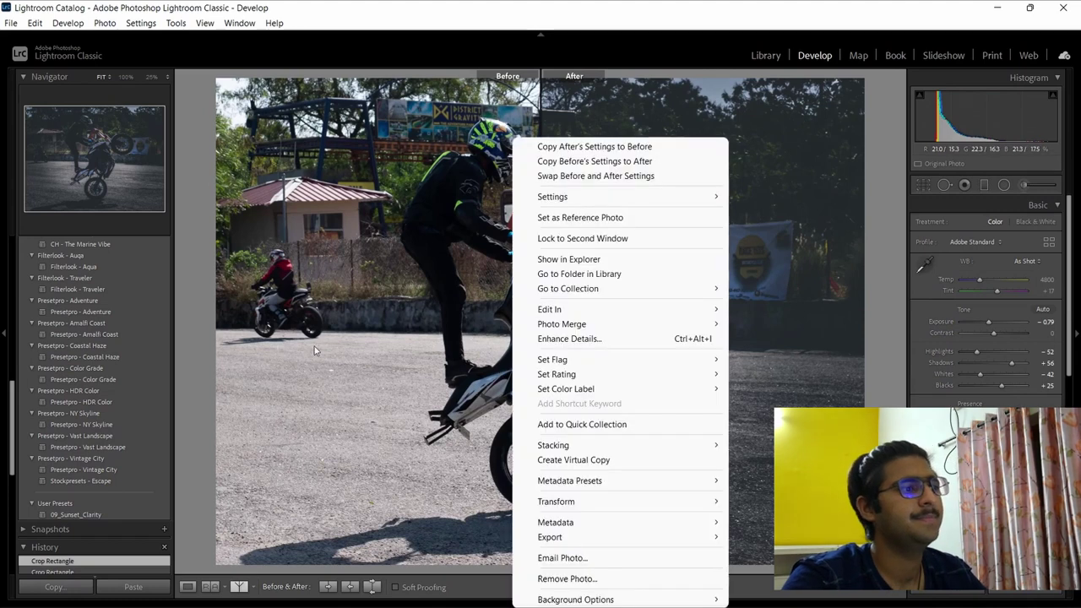
click(330, 321)
click(329, 320)
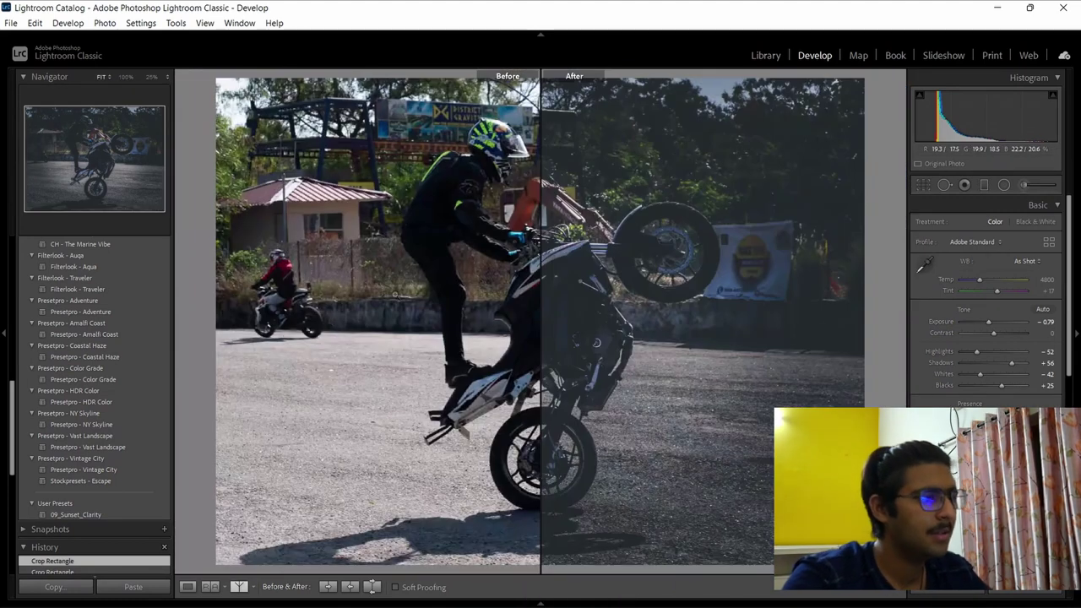